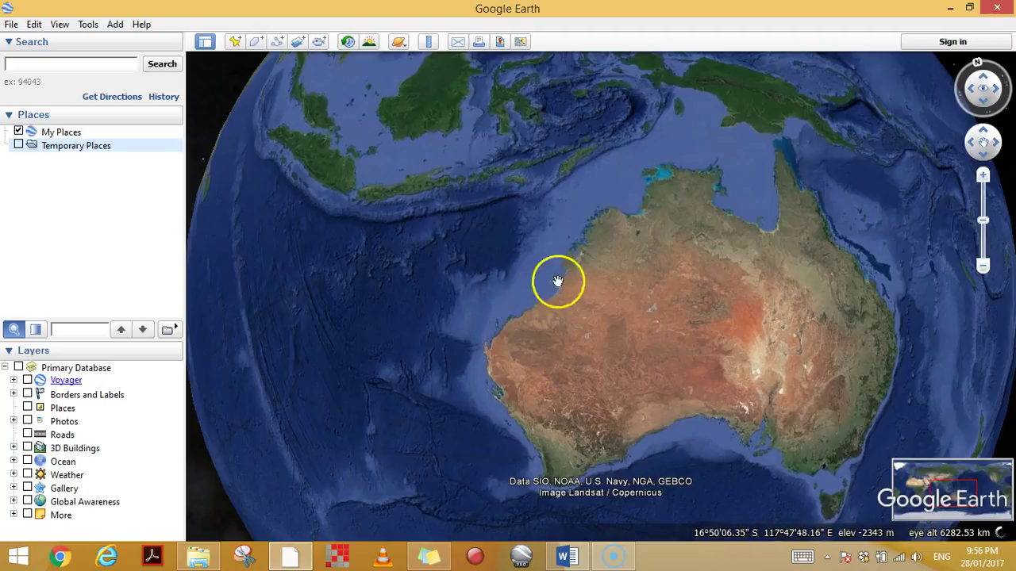
Open the Bushfire Risk Landscapes KMZ file from the Final data folder and make its layer visible on the map.
{"action": "left_click_drag", "start_coordinate": [645, 394], "coordinate": [492, 322]}
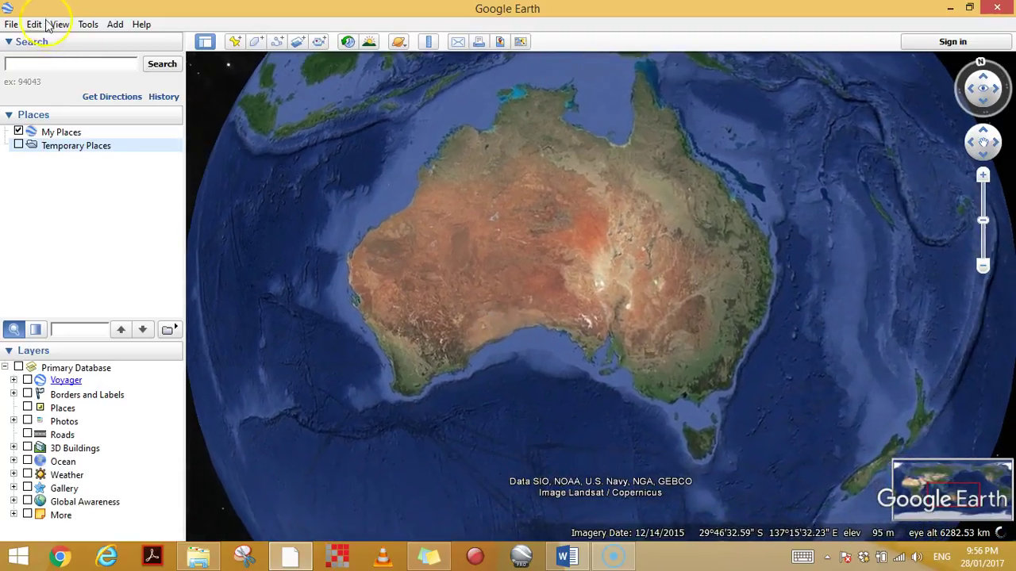
{"action": "left_click", "coordinate": [11, 24]}
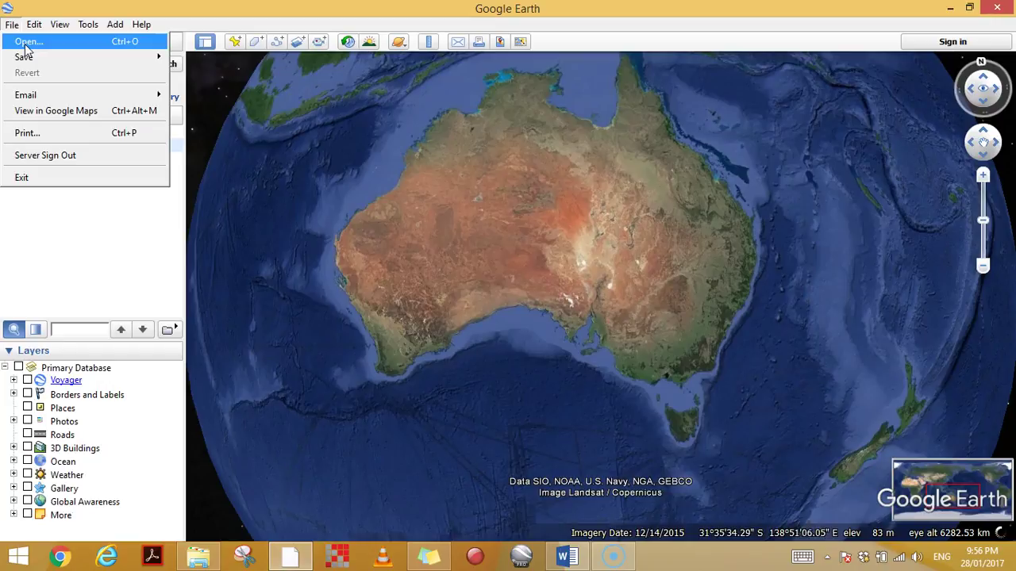
{"action": "left_click", "coordinate": [25, 45]}
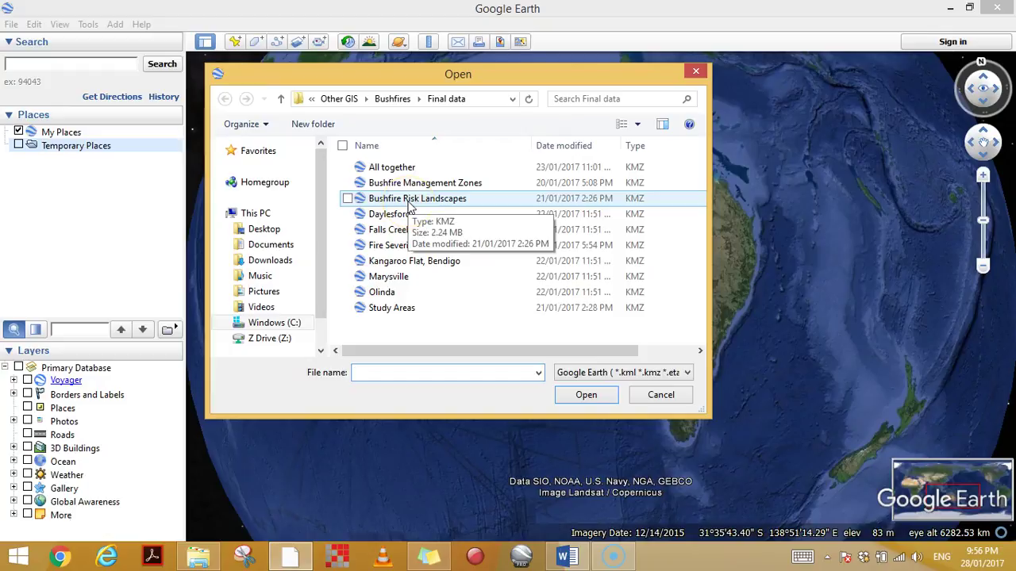
{"action": "double_click", "coordinate": [409, 203]}
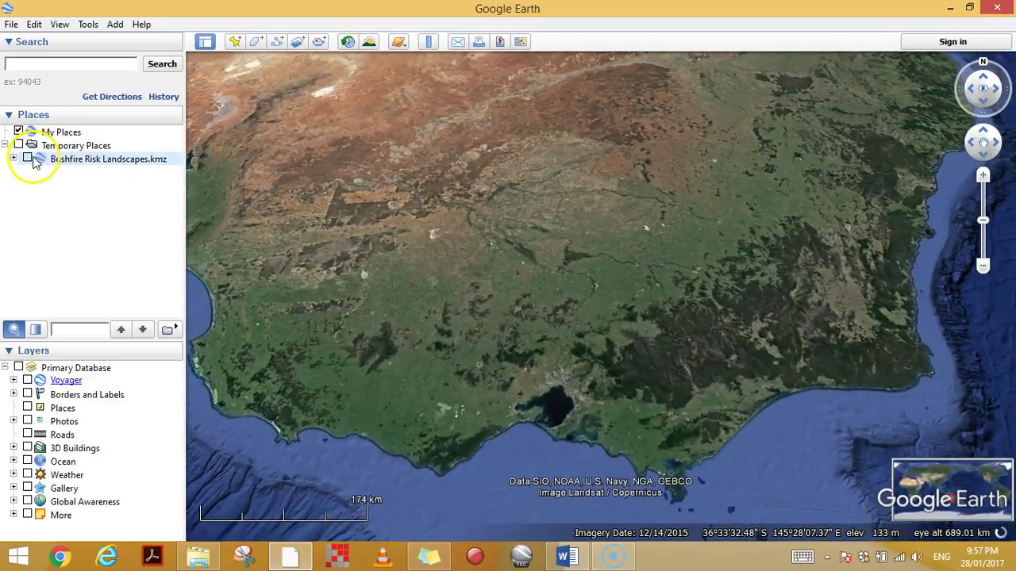
{"action": "left_click", "coordinate": [28, 160]}
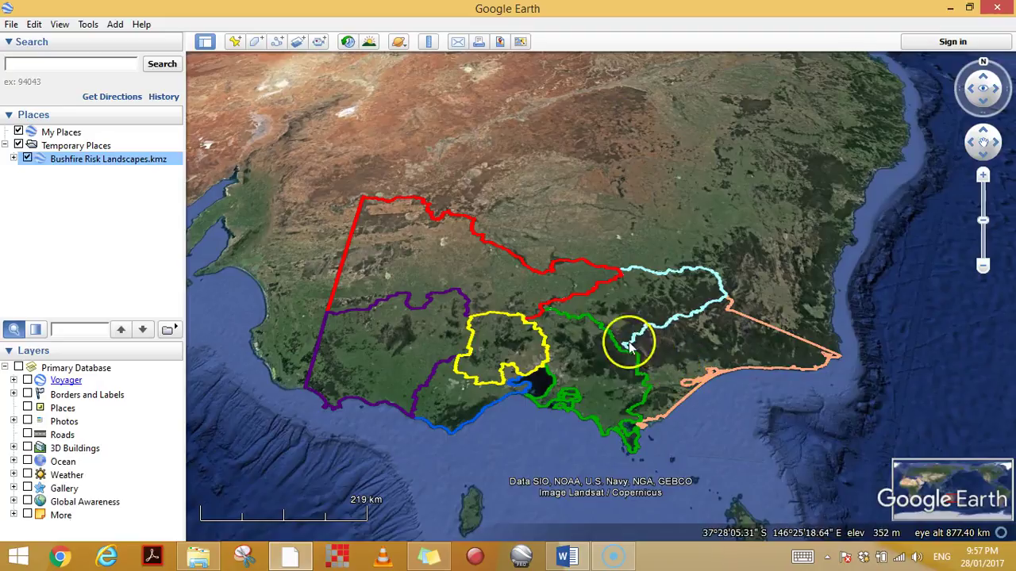
Inspect the attribute details of the bushfire risk regions on the map, from Mallee & Murray Goulburn across to Alpine & Greater Gippsland.
{"action": "left_click", "coordinate": [459, 268]}
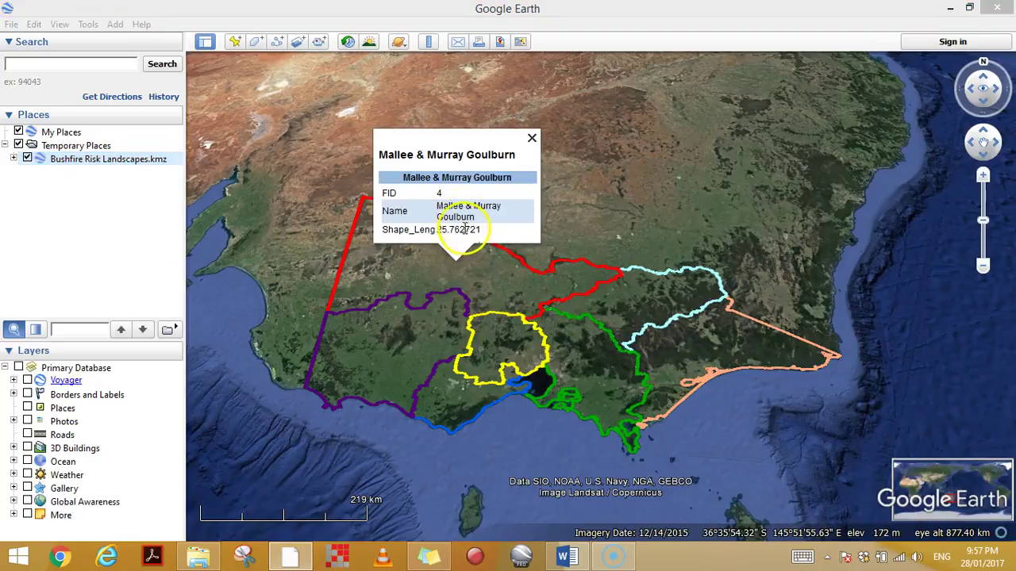
{"action": "left_click", "coordinate": [403, 335]}
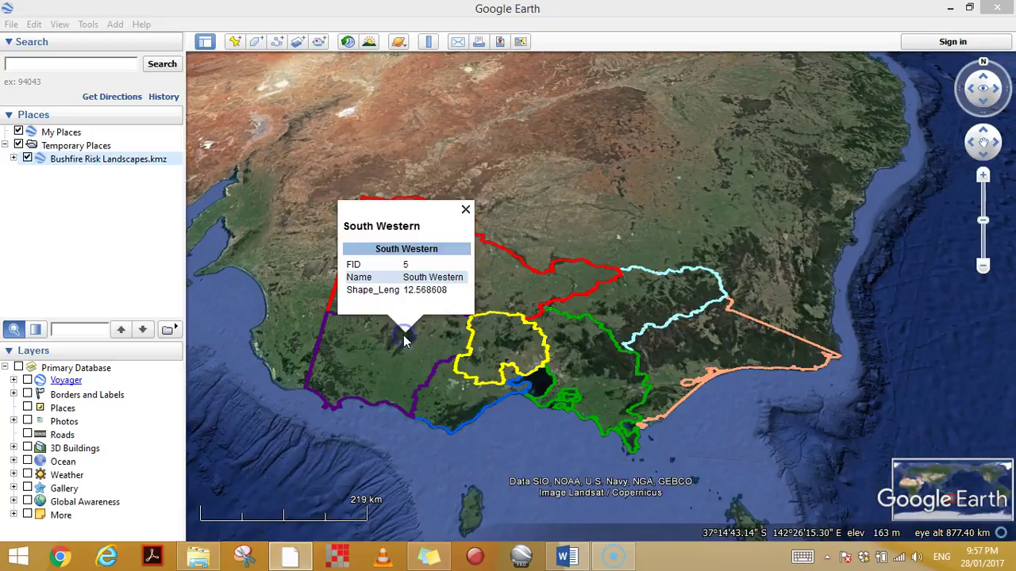
{"action": "left_click", "coordinate": [498, 358]}
{"action": "left_click", "coordinate": [594, 361]}
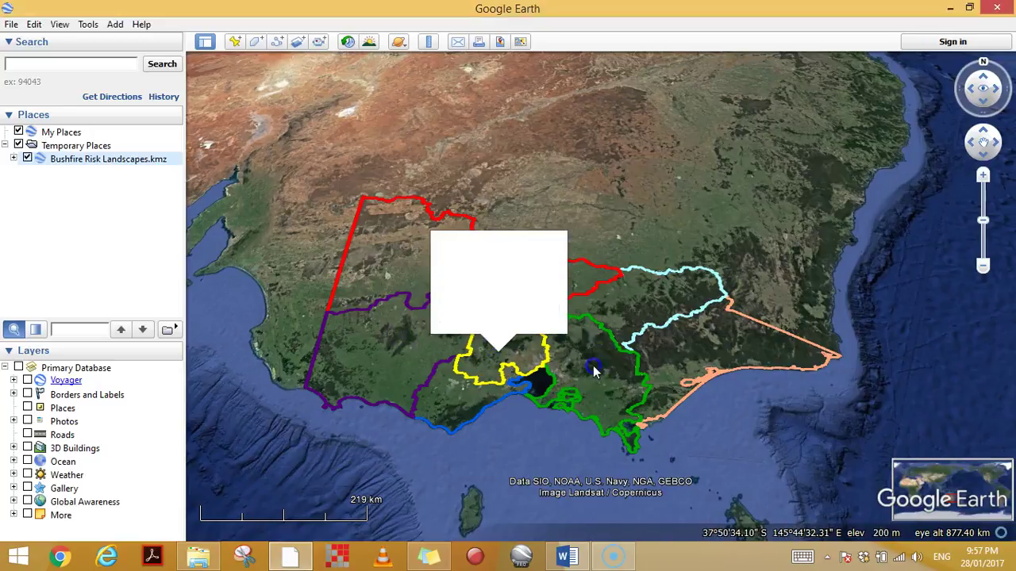
{"action": "left_click", "coordinate": [685, 300]}
{"action": "left_click", "coordinate": [710, 350]}
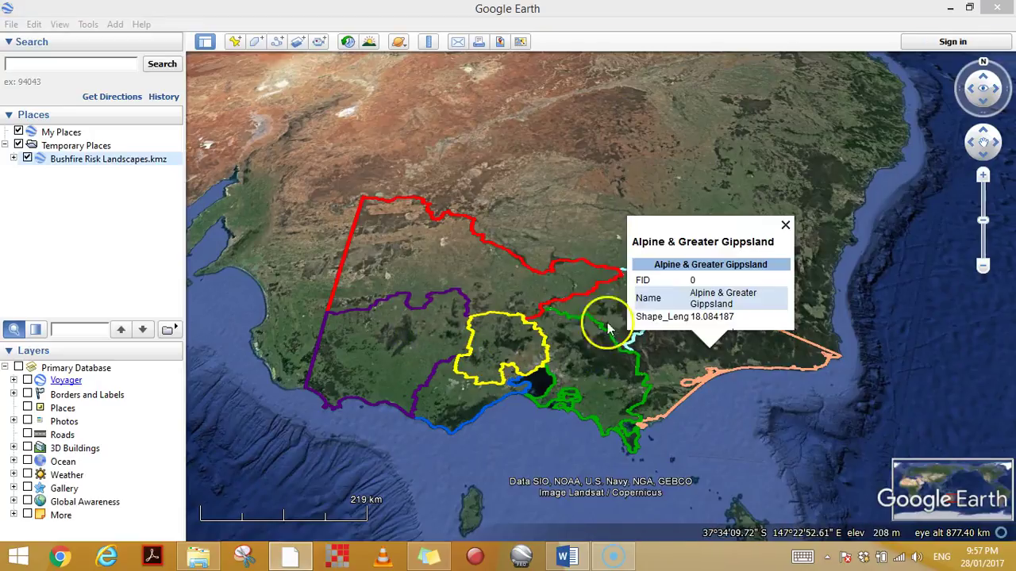
Expand the Bushfire Risk Landscapes contents and toggle Alpine & Greater Gippsland, Alpine & North East and Barwon Otways off and back on.
{"action": "left_click", "coordinate": [14, 160]}
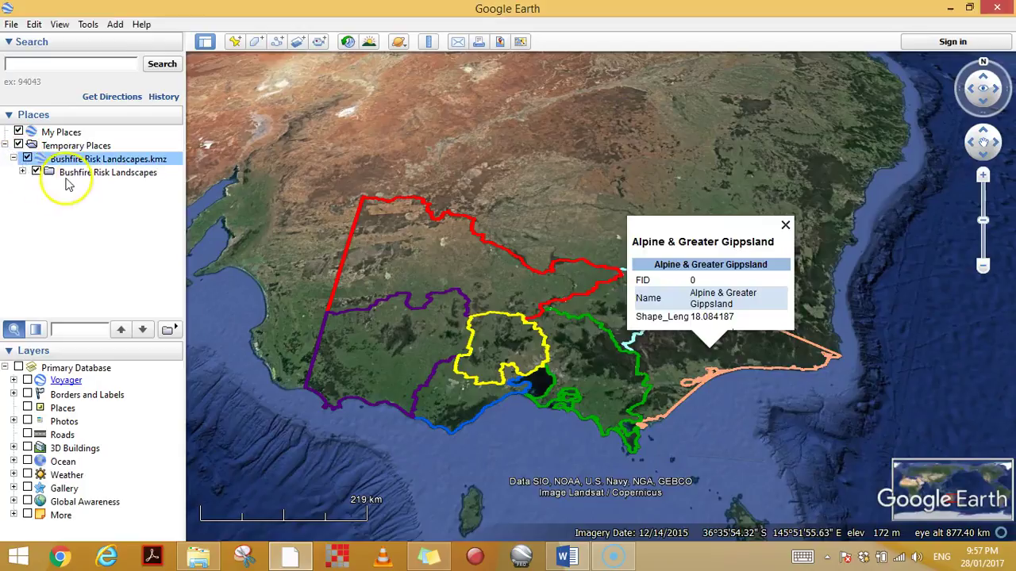
{"action": "left_click", "coordinate": [22, 172]}
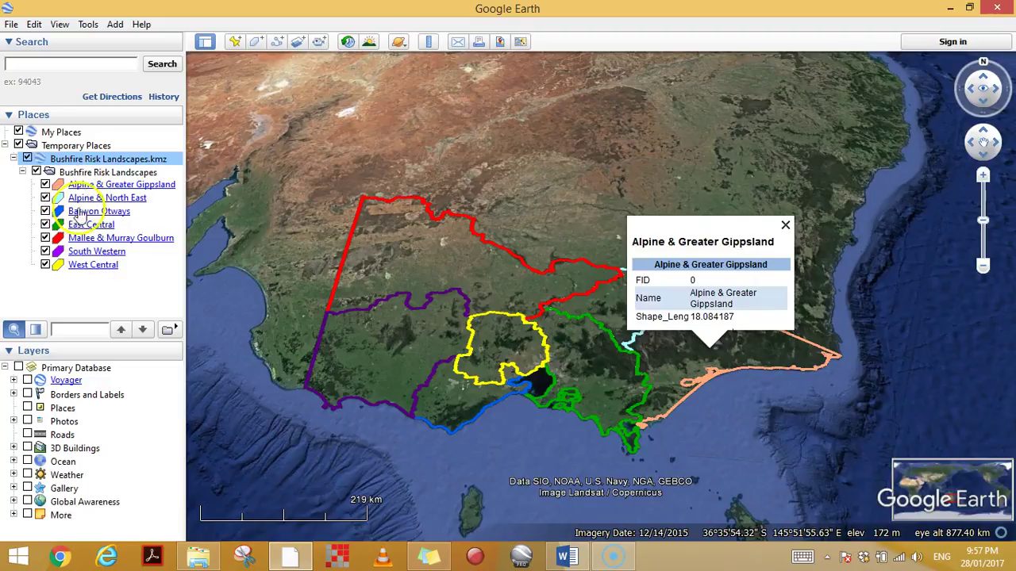
{"action": "left_click", "coordinate": [45, 184]}
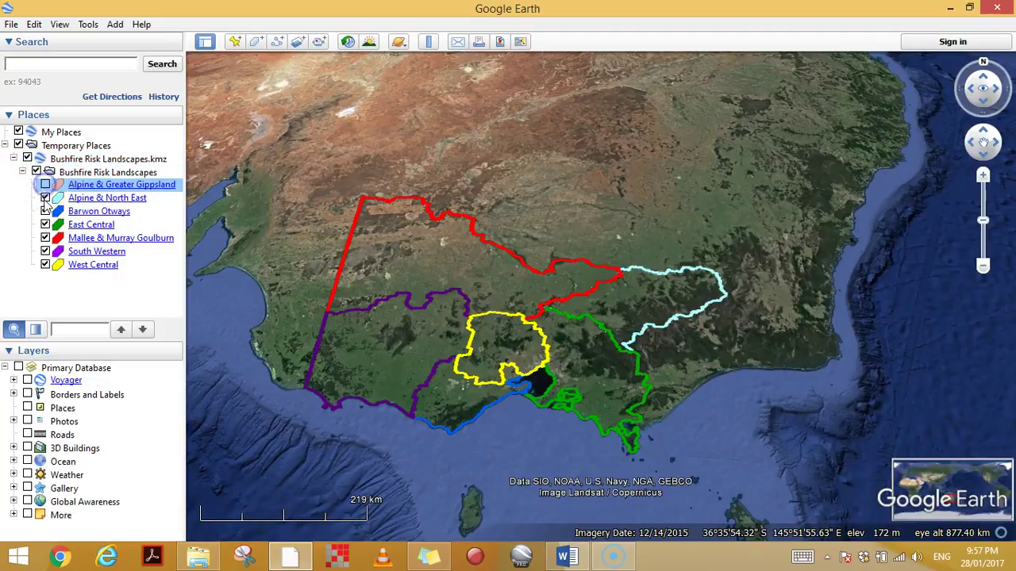
{"action": "left_click", "coordinate": [46, 197]}
{"action": "left_click", "coordinate": [58, 211]}
{"action": "left_click", "coordinate": [45, 198]}
{"action": "left_click", "coordinate": [45, 184]}
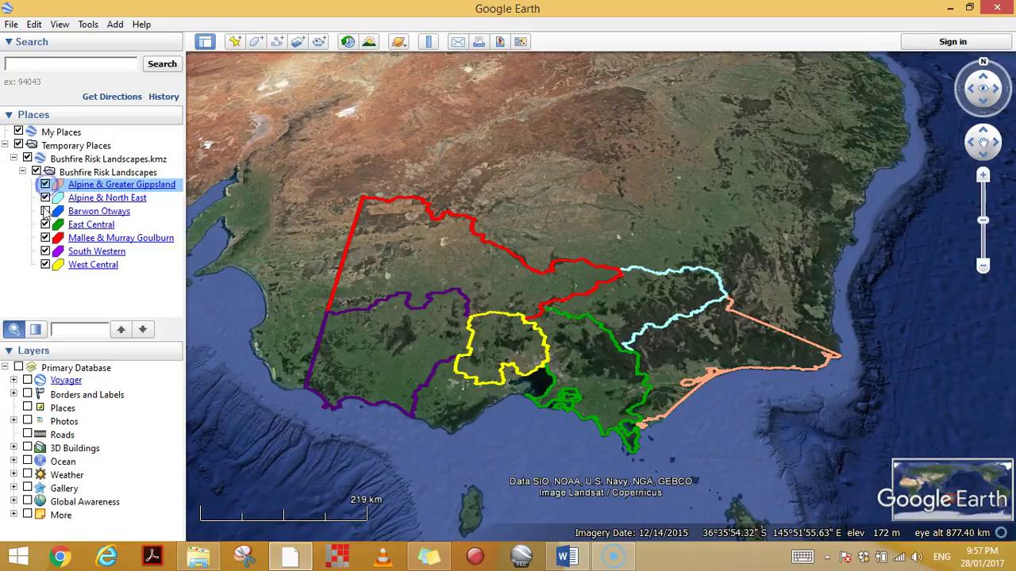
{"action": "left_click", "coordinate": [97, 213]}
Review the line and area style settings of the Barwon Otways region without changing them.
{"action": "right_click", "coordinate": [97, 212]}
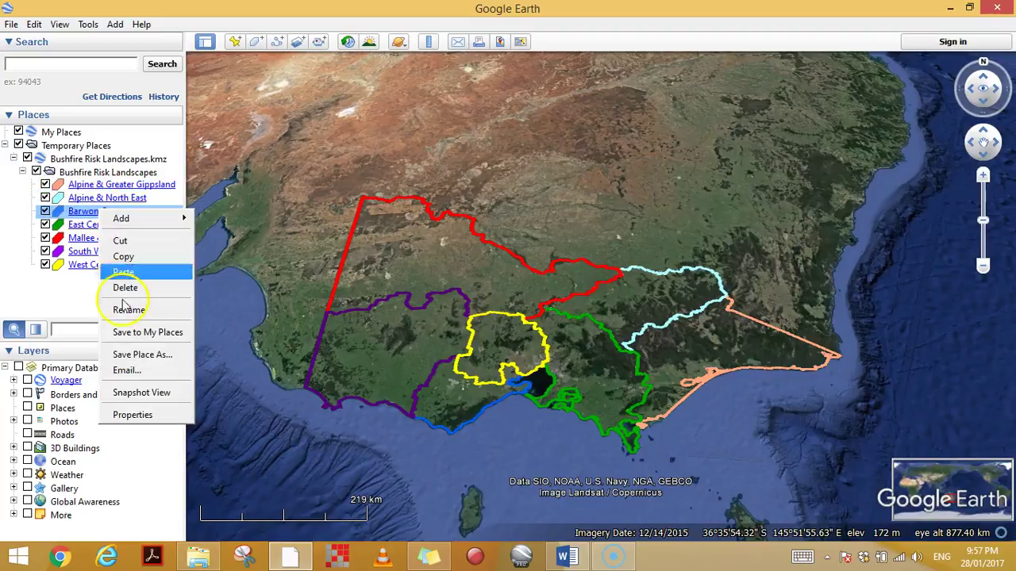
{"action": "left_click", "coordinate": [135, 416]}
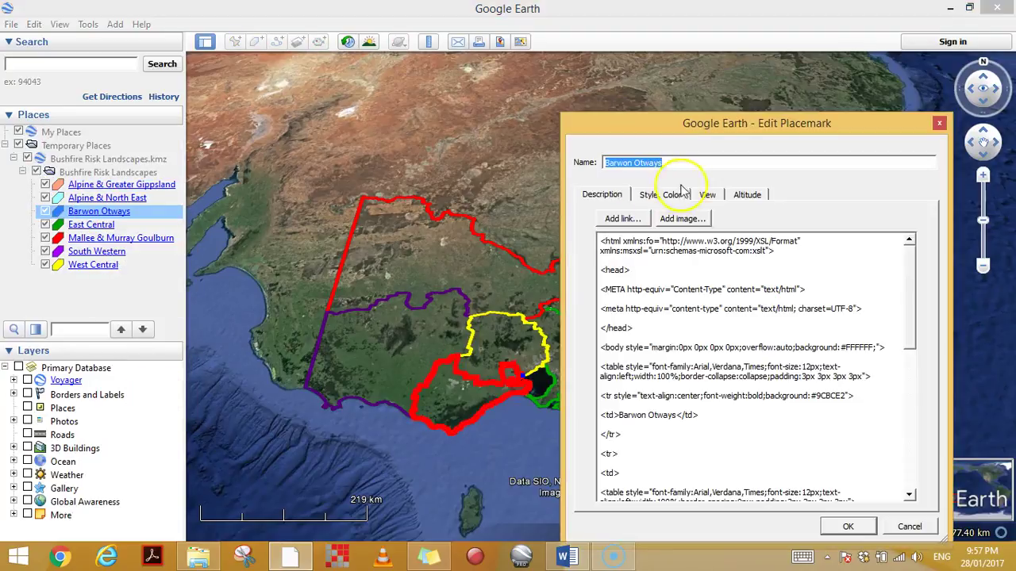
{"action": "left_click", "coordinate": [659, 198]}
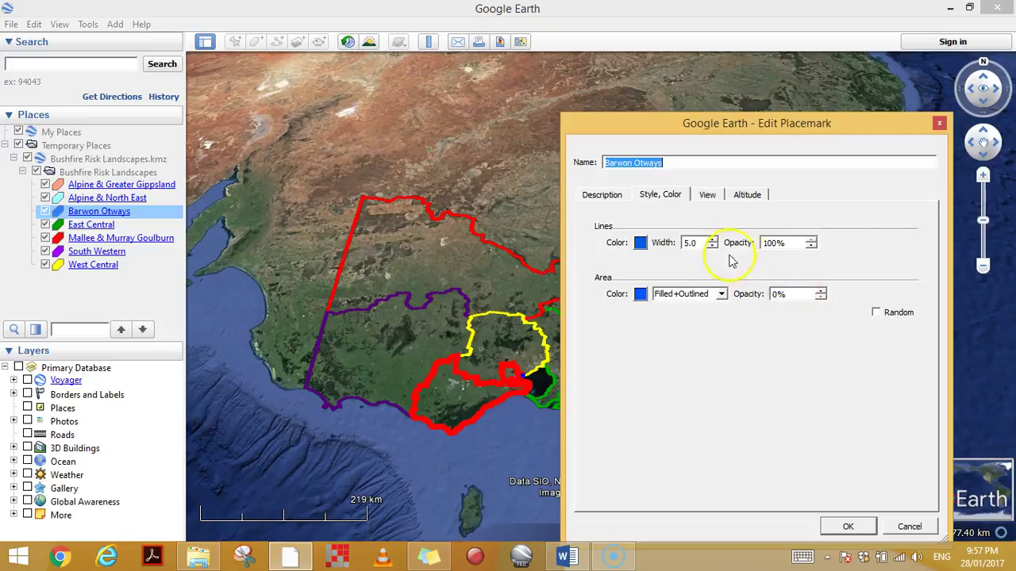
{"action": "left_click", "coordinate": [892, 534]}
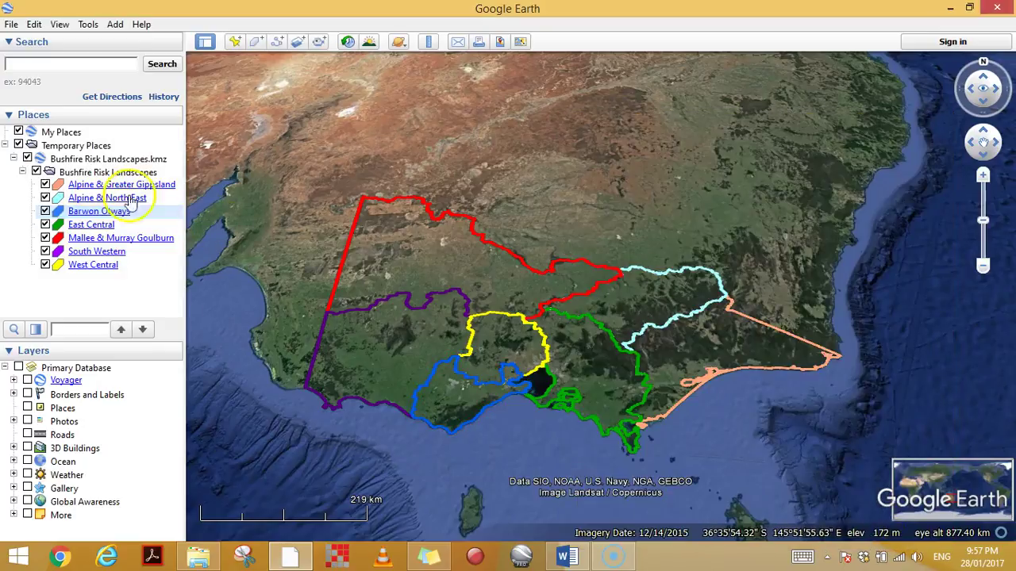
Collapse the Bushfire Risk Landscapes layer and move it from Temporary Places into My Places.
{"action": "left_click", "coordinate": [23, 172]}
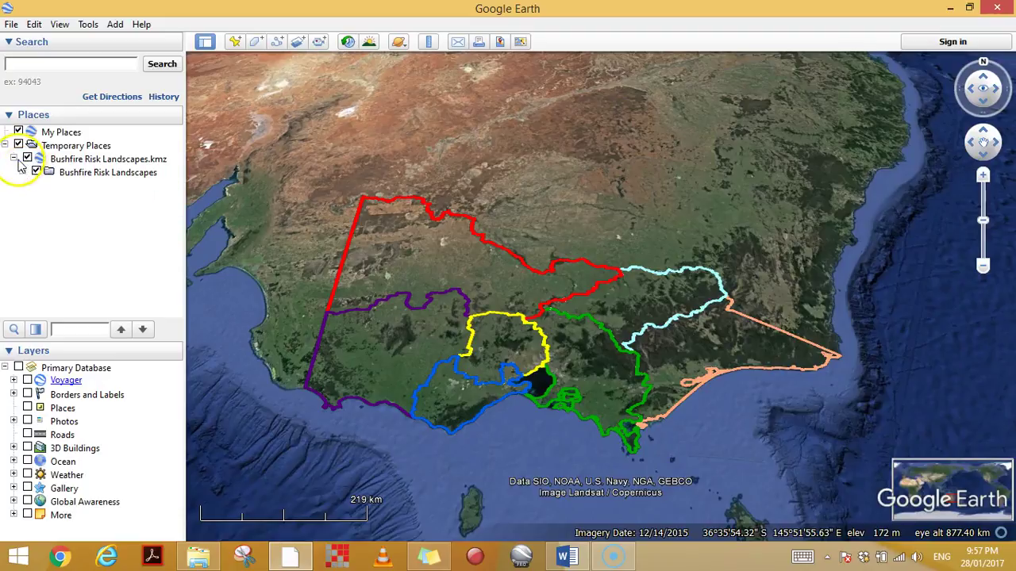
{"action": "left_click", "coordinate": [13, 159]}
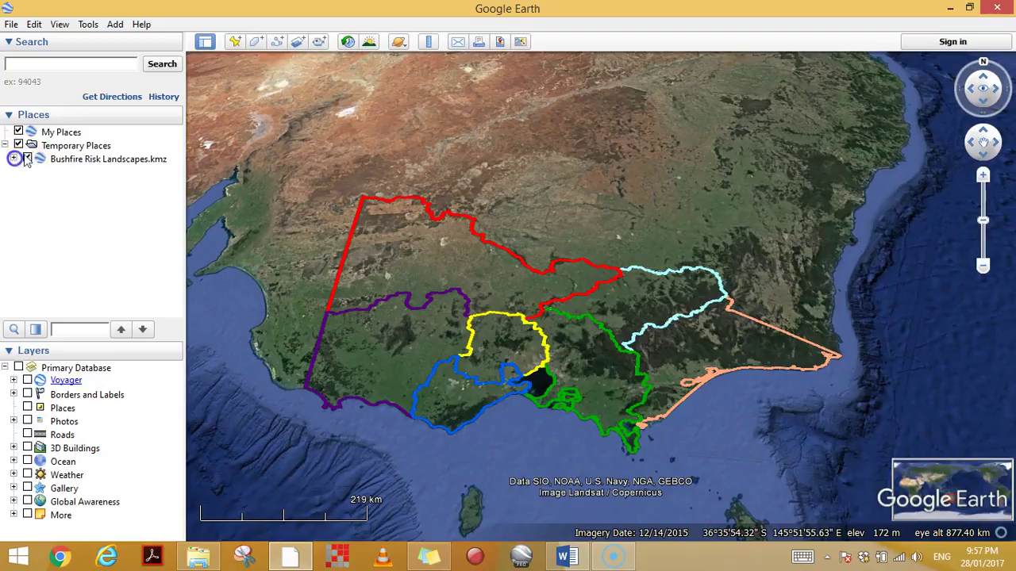
{"action": "left_click", "coordinate": [93, 165]}
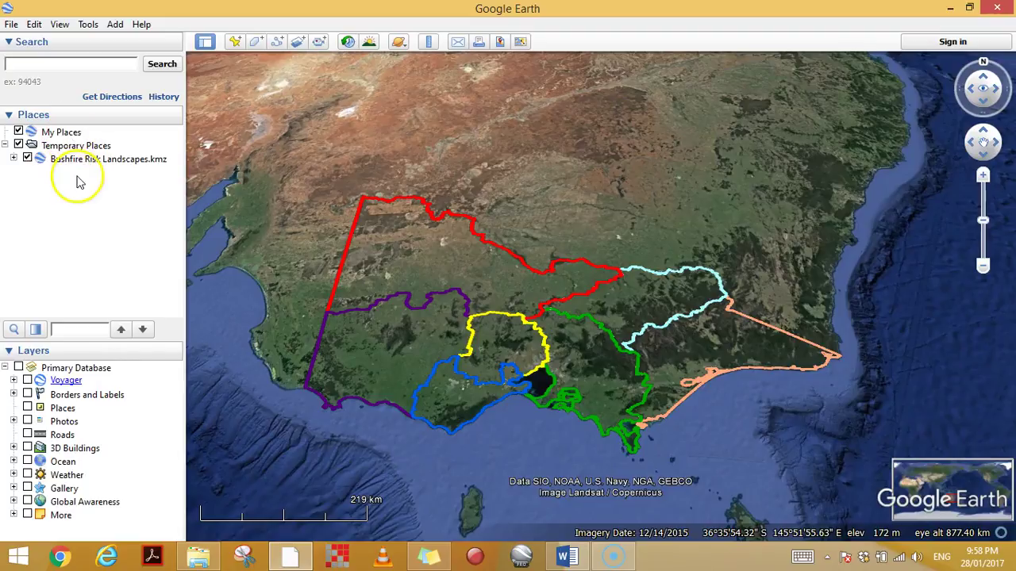
{"action": "left_click", "coordinate": [73, 162]}
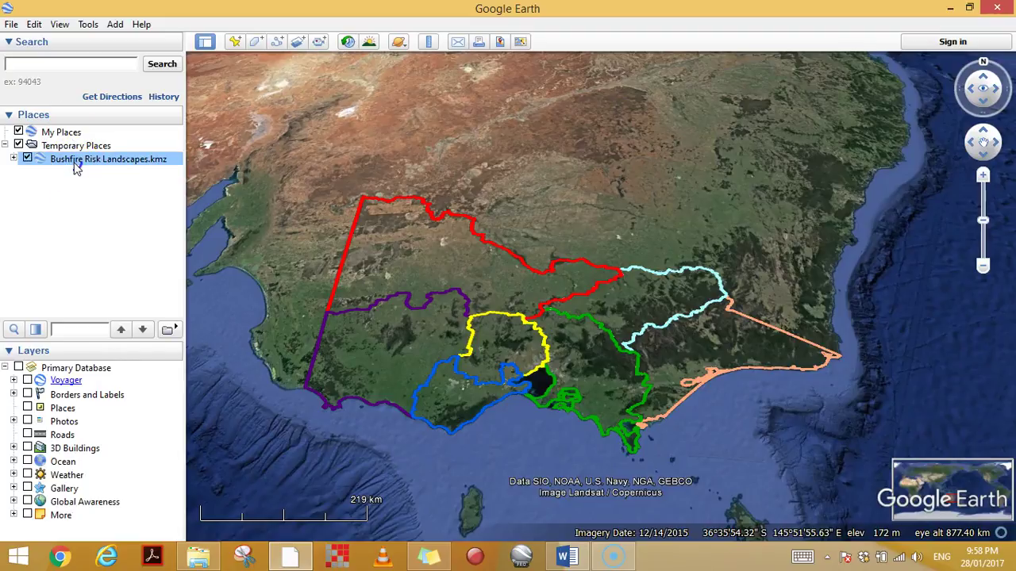
{"action": "left_click_drag", "start_coordinate": [75, 164], "coordinate": [83, 135]}
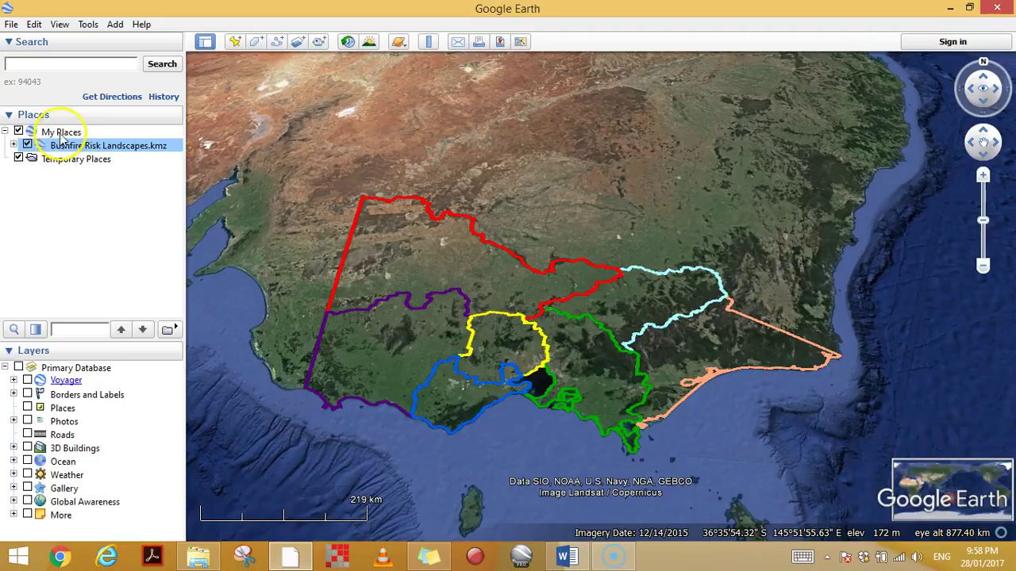
Create a folder named "My GIS bushfires project" inside My Places.
{"action": "left_click", "coordinate": [62, 132]}
{"action": "right_click", "coordinate": [61, 135]}
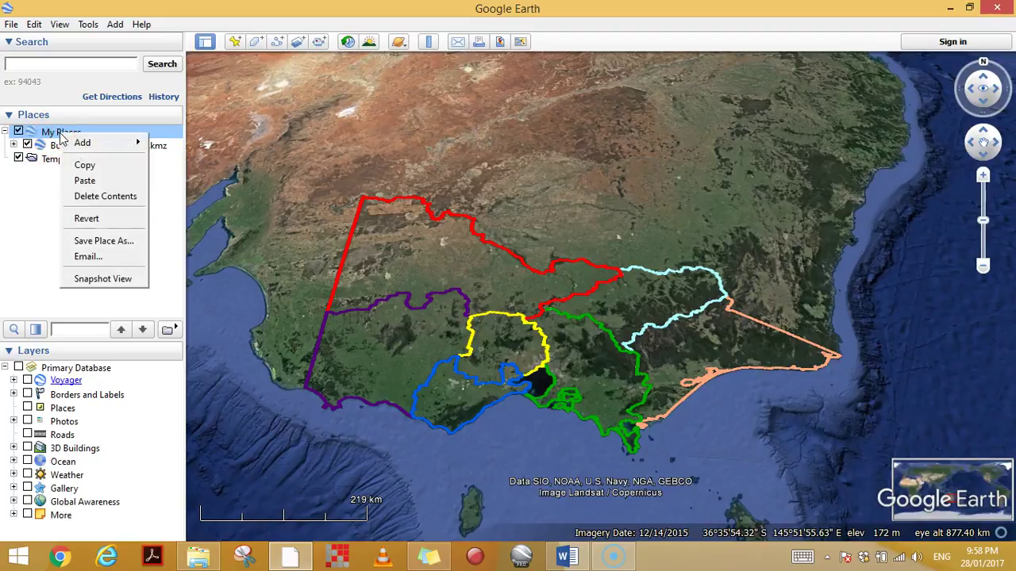
{"action": "left_click", "coordinate": [95, 142]}
{"action": "left_click", "coordinate": [176, 142]}
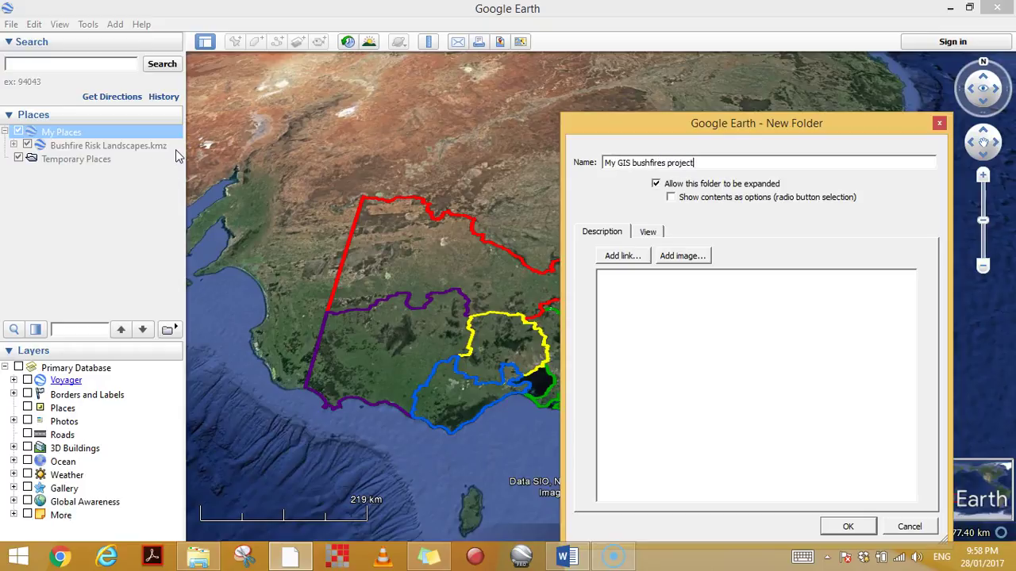
{"action": "left_click", "coordinate": [847, 526]}
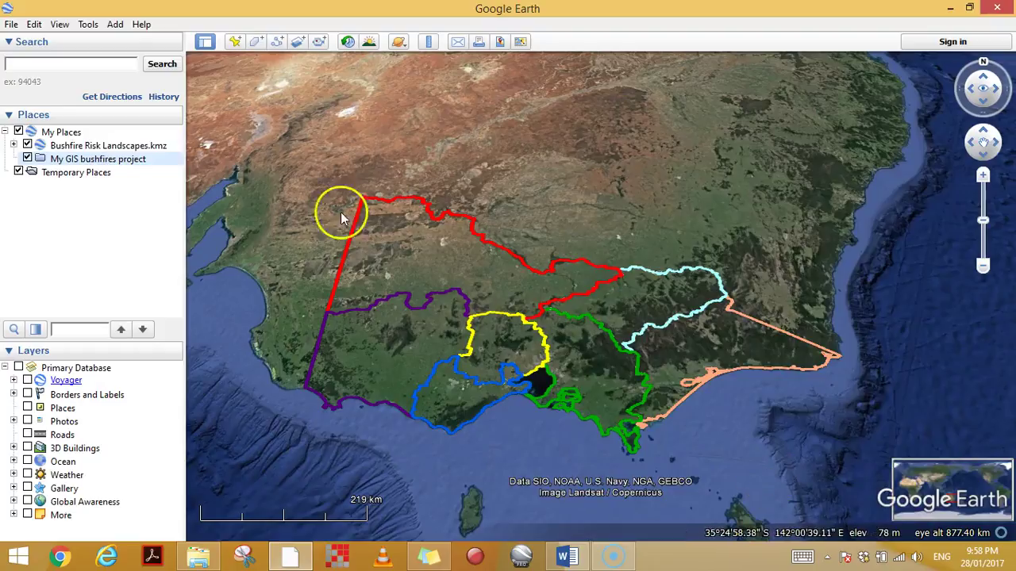
Move the Bushfire Risk Landscapes layer into the My GIS bushfires project folder and collapse the folder.
{"action": "left_click", "coordinate": [113, 147]}
{"action": "left_click_drag", "start_coordinate": [116, 150], "coordinate": [119, 161]}
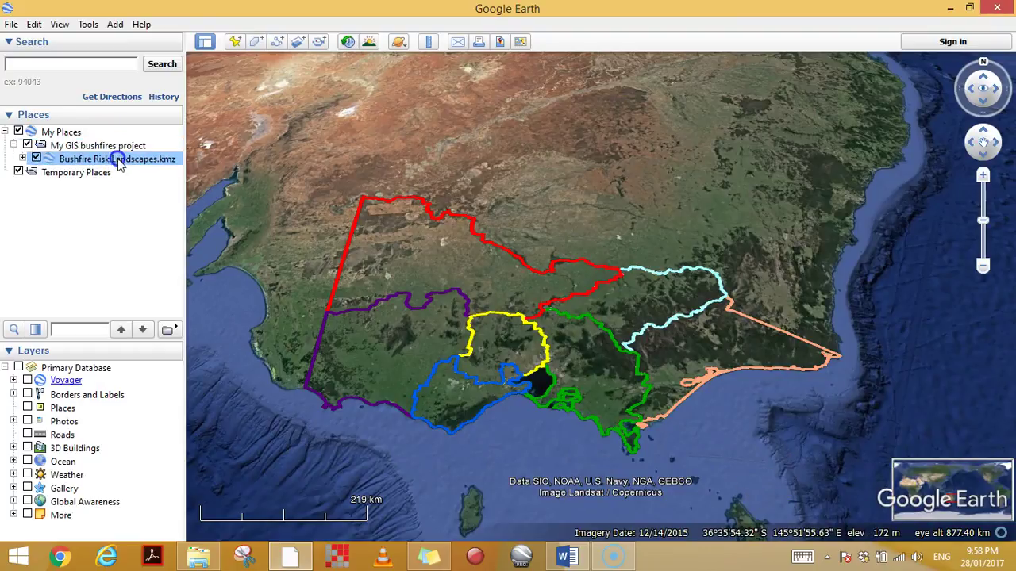
{"action": "left_click", "coordinate": [12, 145]}
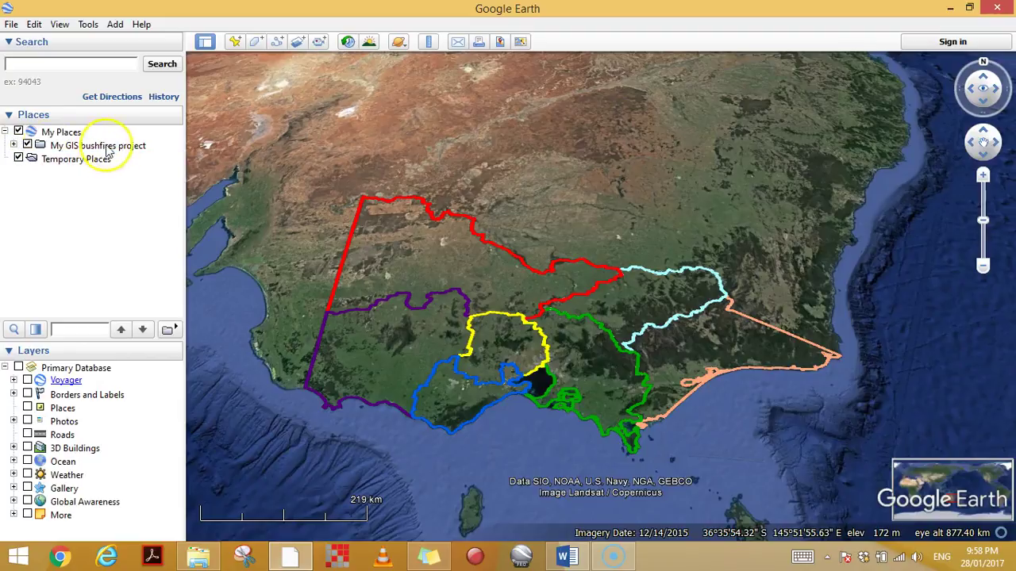
{"action": "left_click", "coordinate": [13, 145]}
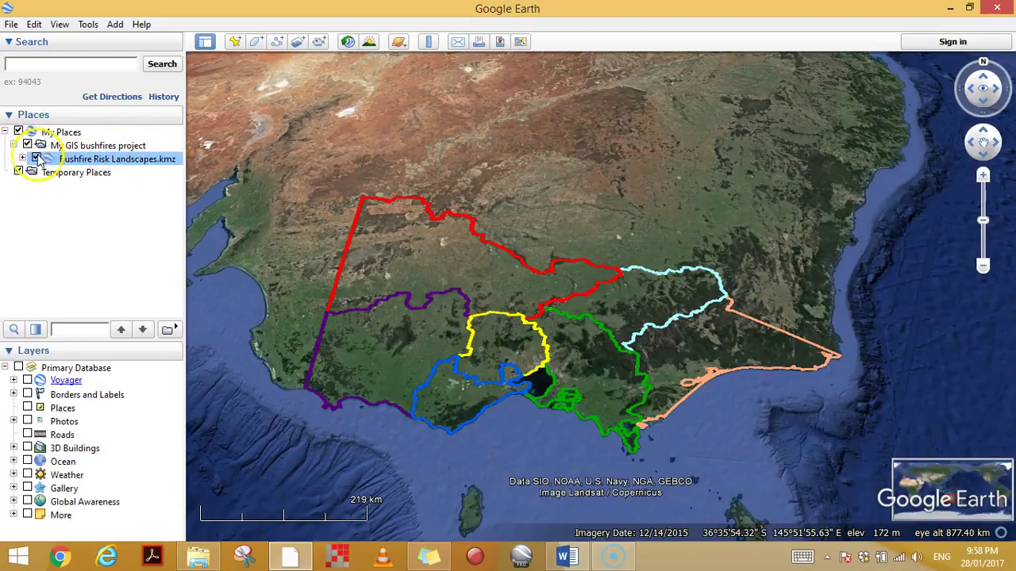
{"action": "left_click", "coordinate": [13, 145]}
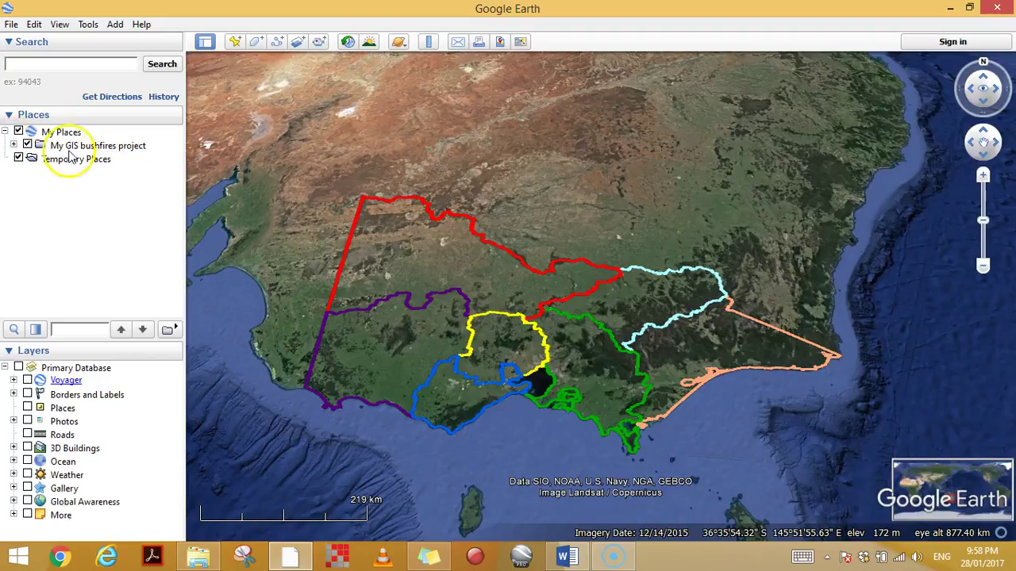
Save the My GIS bushfires project folder as a KMZ file of the same name in the Google Earth videos folder.
{"action": "right_click", "coordinate": [109, 149]}
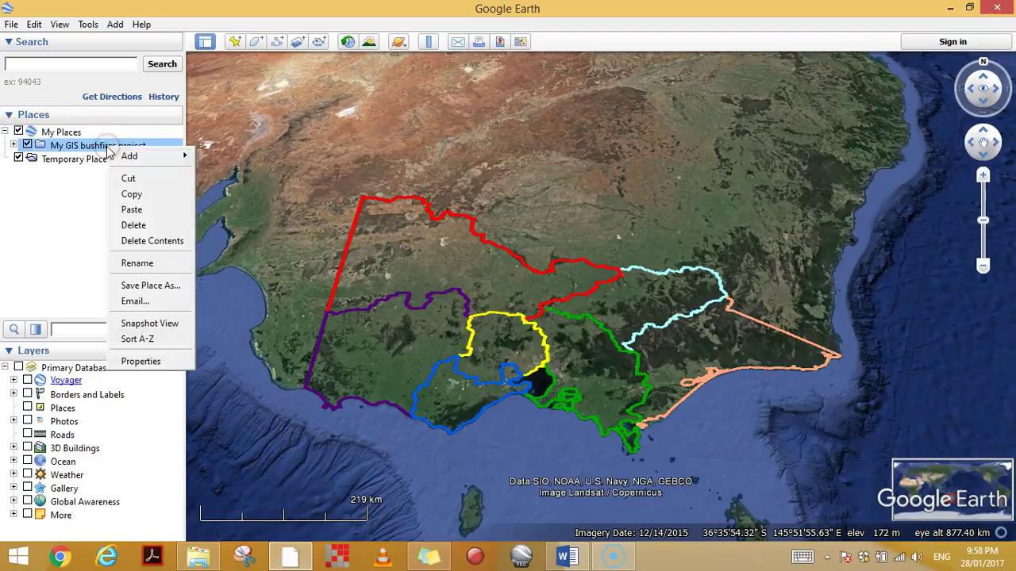
{"action": "left_click", "coordinate": [158, 285]}
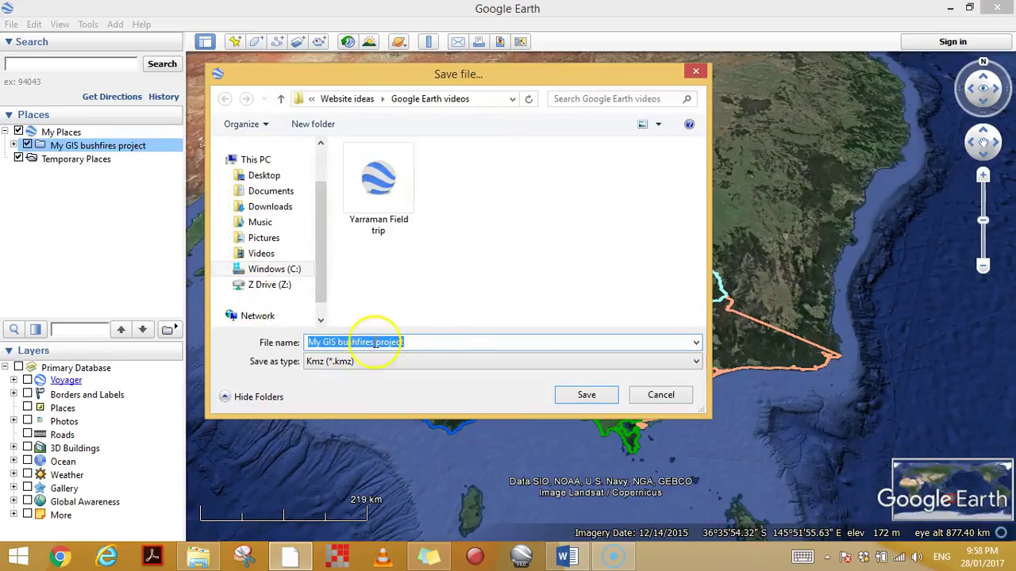
{"action": "left_click", "coordinate": [587, 396]}
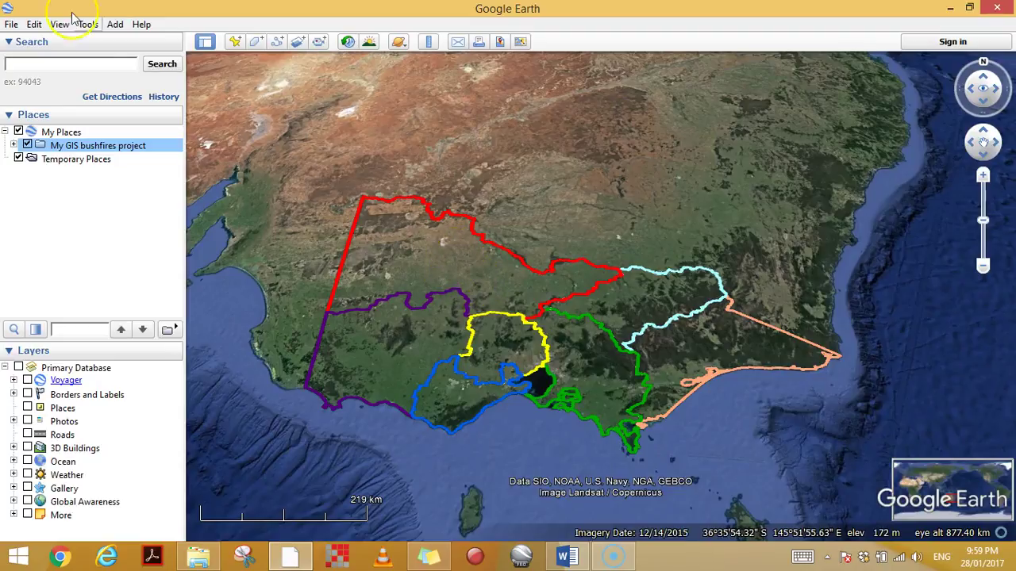
Open the Study Areas KMZ file from the Final data folder and switch on its display on the map.
{"action": "left_click", "coordinate": [12, 25]}
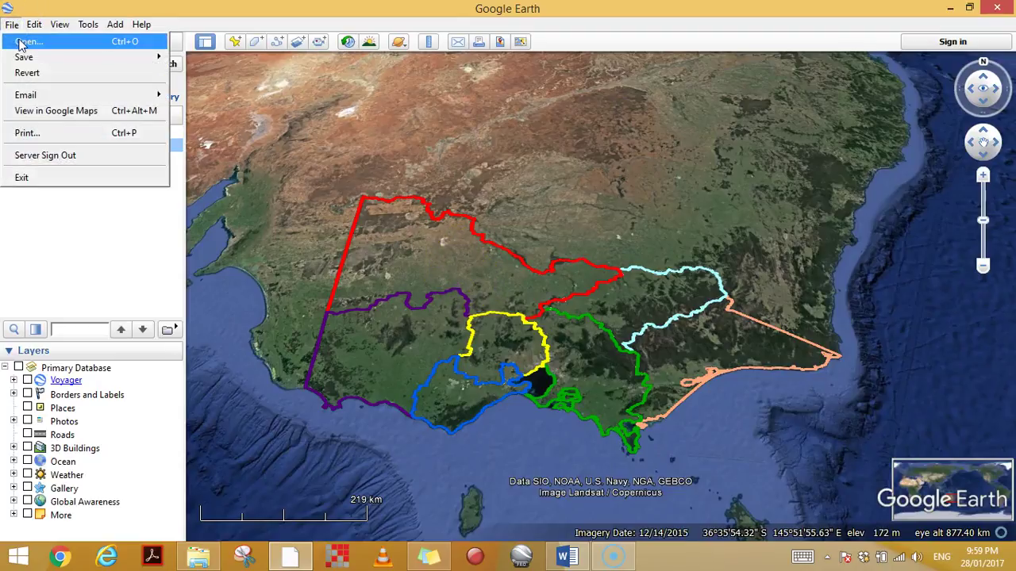
{"action": "left_click", "coordinate": [24, 42]}
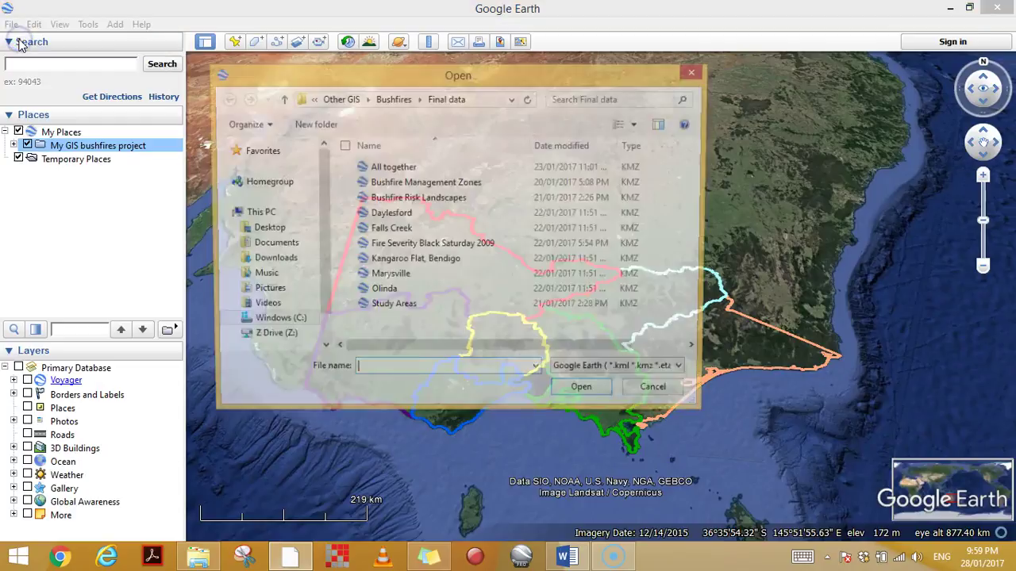
{"action": "left_click", "coordinate": [350, 308]}
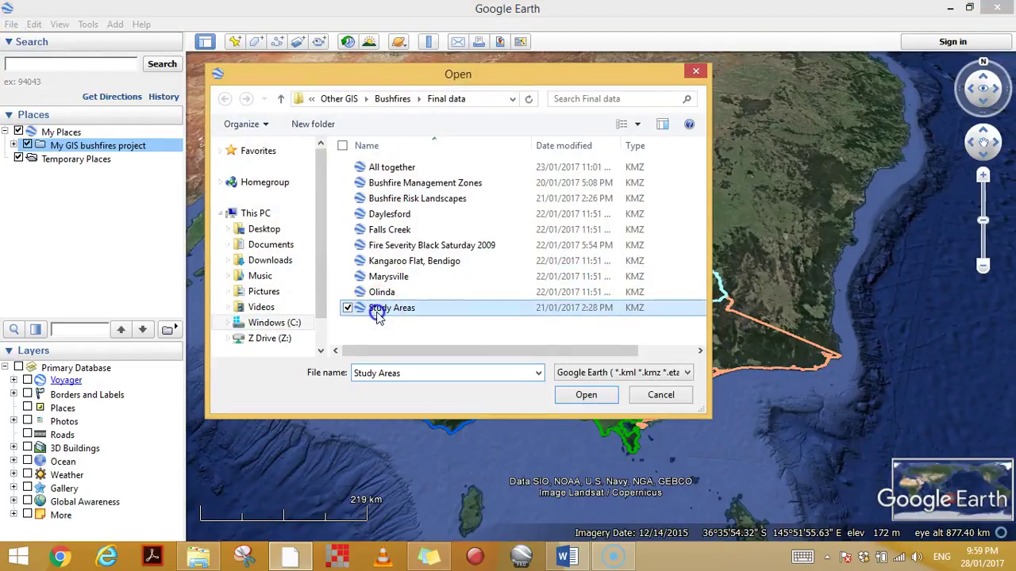
{"action": "left_click", "coordinate": [601, 404]}
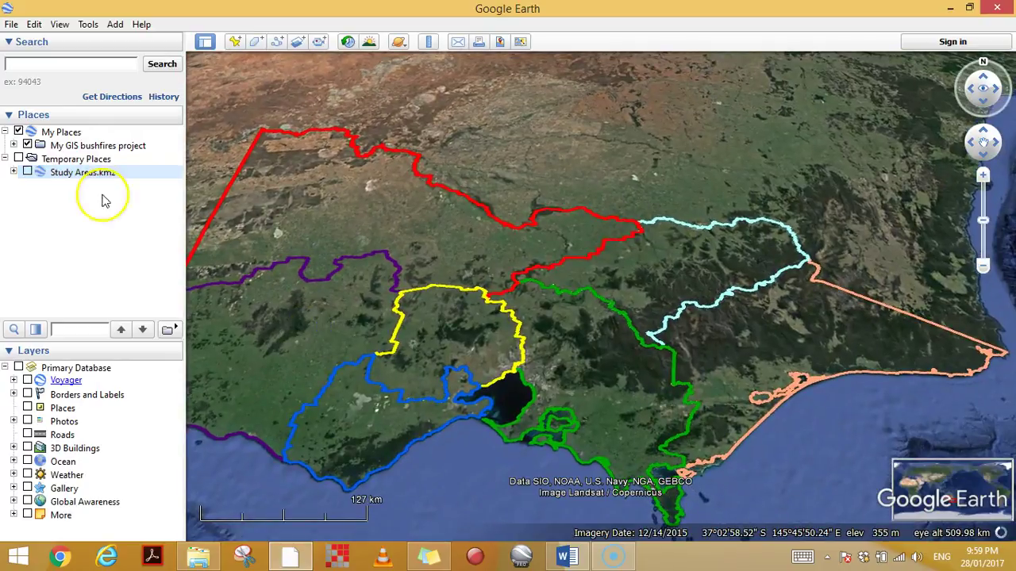
{"action": "left_click", "coordinate": [27, 172]}
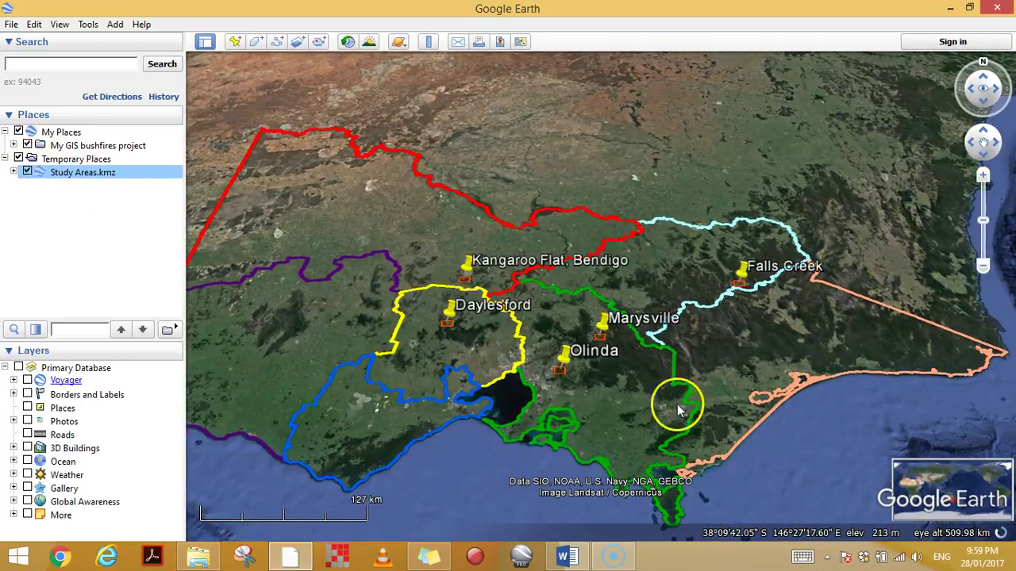
{"action": "left_click_drag", "start_coordinate": [678, 408], "coordinate": [650, 408]}
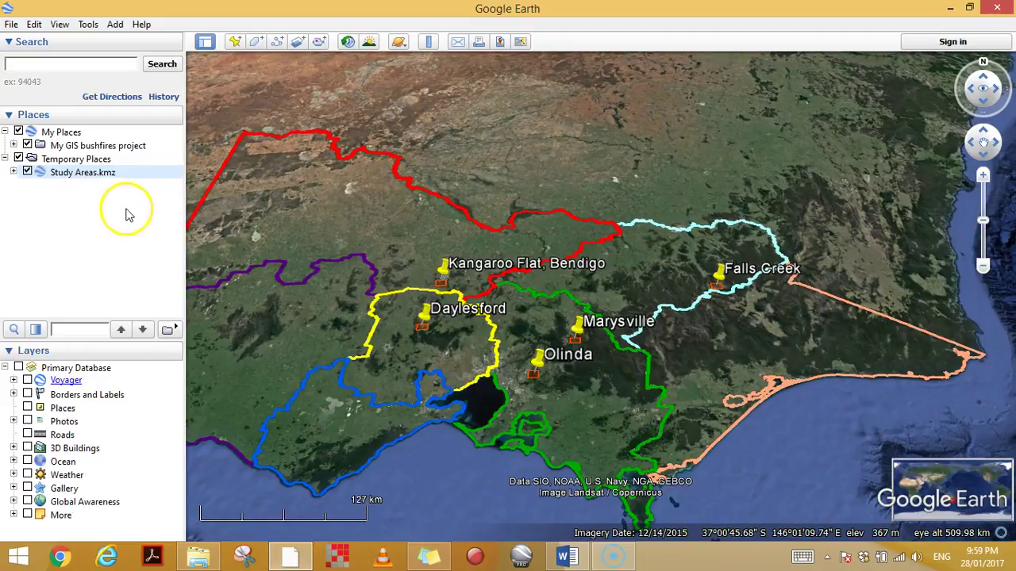
Move Study Areas.kmz into the My GIS bushfires project folder and save the folder over the existing KMZ file of the same name.
{"action": "left_click", "coordinate": [73, 176]}
{"action": "left_click_drag", "start_coordinate": [73, 176], "coordinate": [95, 149]}
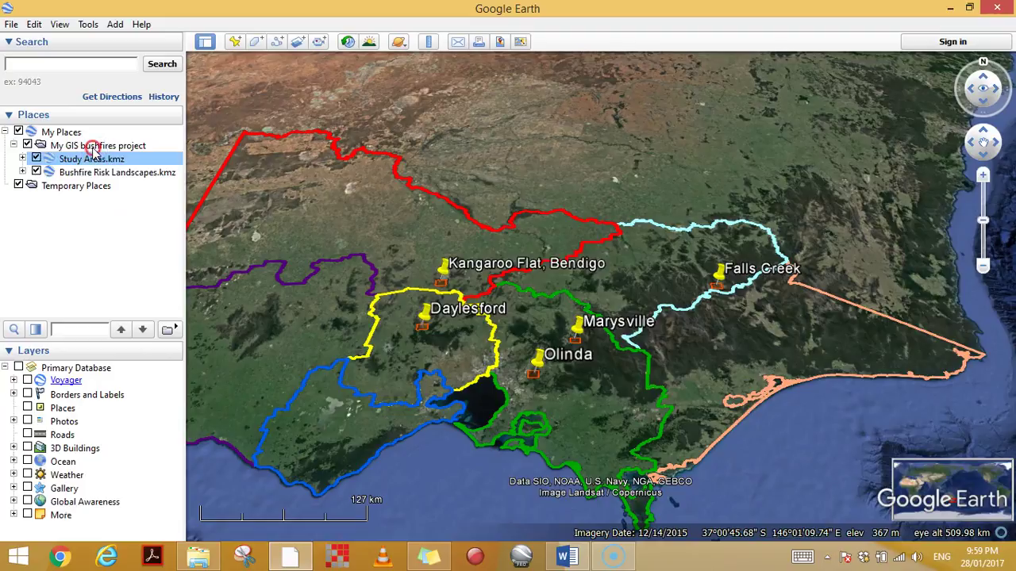
{"action": "right_click", "coordinate": [96, 147]}
{"action": "left_click", "coordinate": [143, 303]}
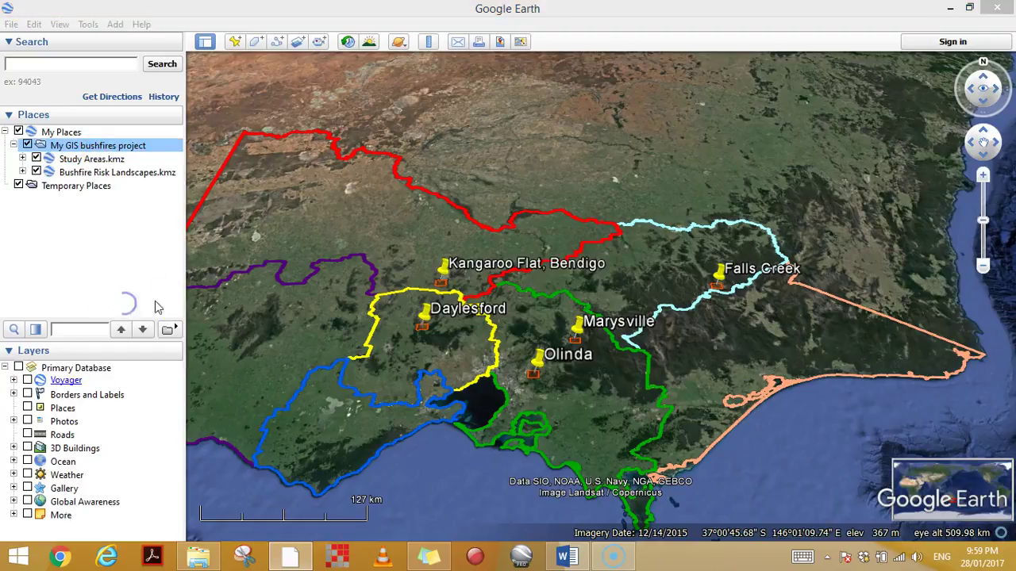
{"action": "left_click", "coordinate": [582, 396]}
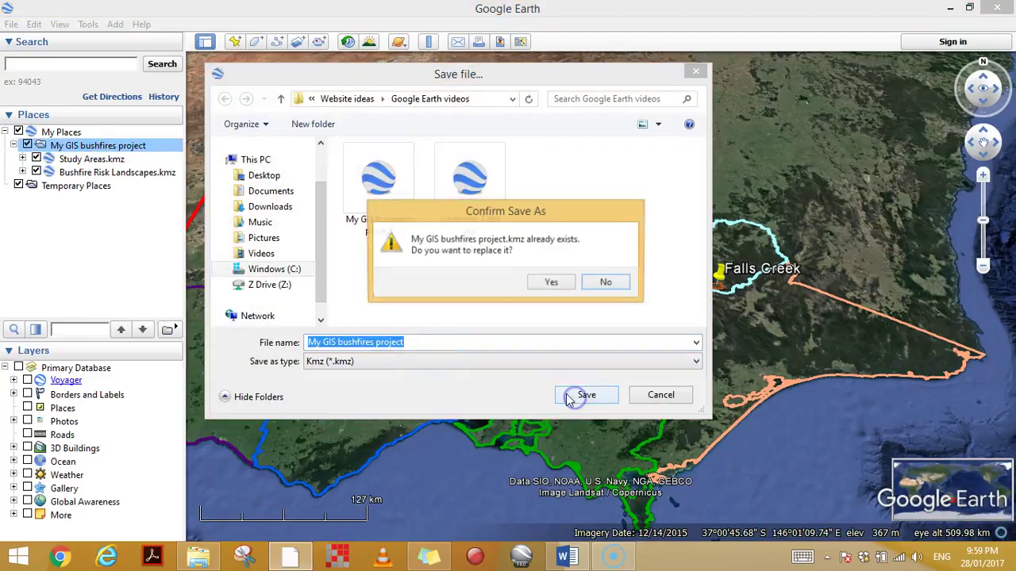
{"action": "left_click", "coordinate": [549, 283]}
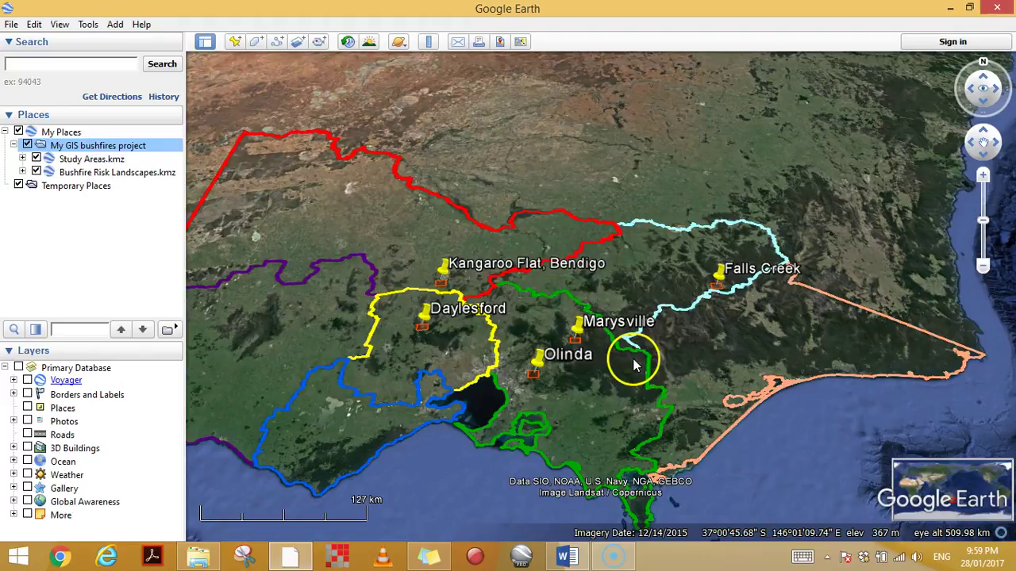
Examine the Olinda study area up close and its location relative to Marysville.
{"action": "scroll", "coordinate": [633, 365], "scroll_direction": "up", "scroll_amount": 2}
{"action": "scroll", "coordinate": [616, 376], "scroll_direction": "up", "scroll_amount": 2}
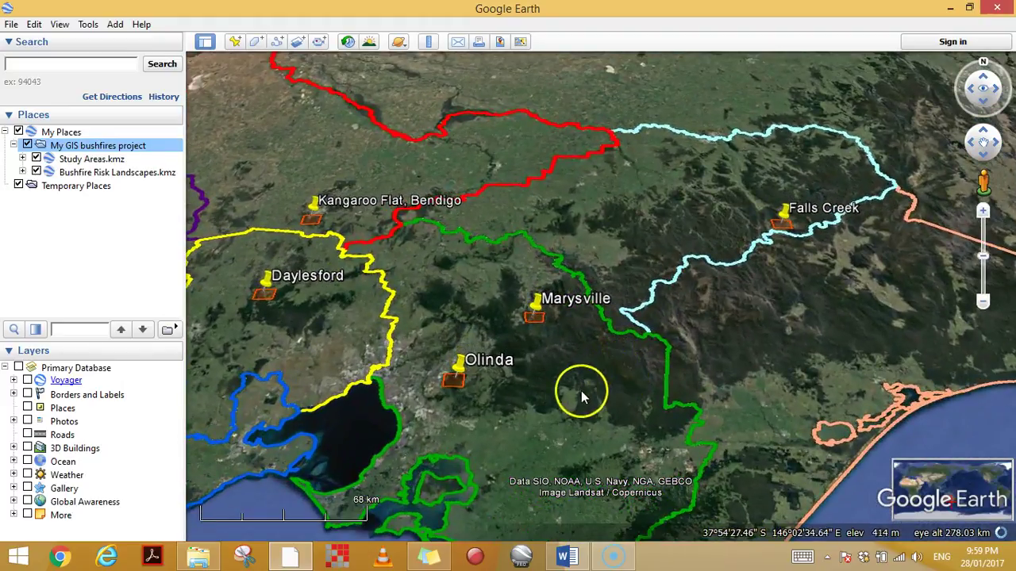
{"action": "scroll", "coordinate": [584, 394], "scroll_direction": "up", "scroll_amount": 1}
{"action": "scroll", "coordinate": [537, 401], "scroll_direction": "up", "scroll_amount": 2}
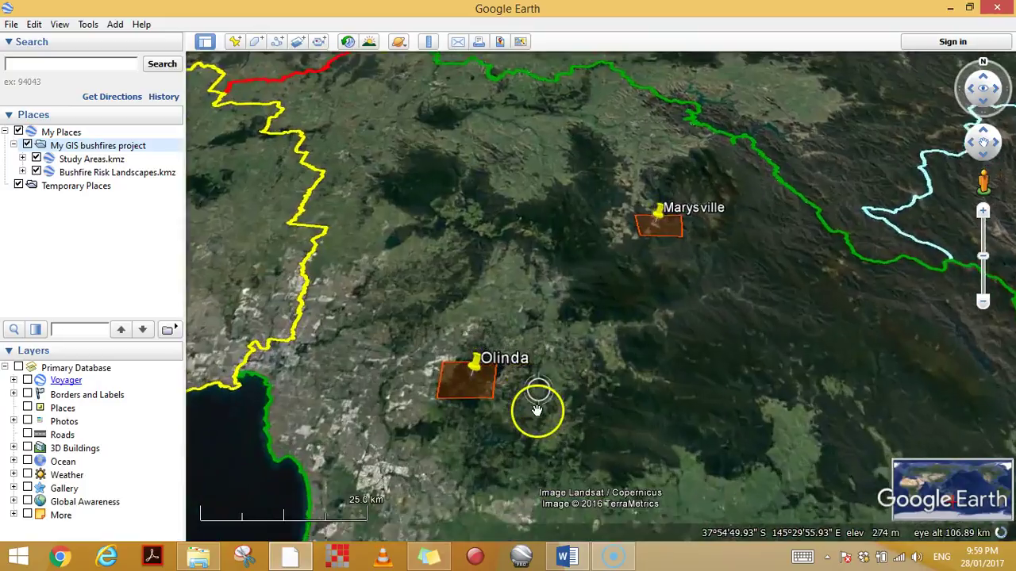
{"action": "scroll", "coordinate": [519, 390], "scroll_direction": "up", "scroll_amount": 3}
{"action": "scroll", "coordinate": [612, 374], "scroll_direction": "up", "scroll_amount": 2}
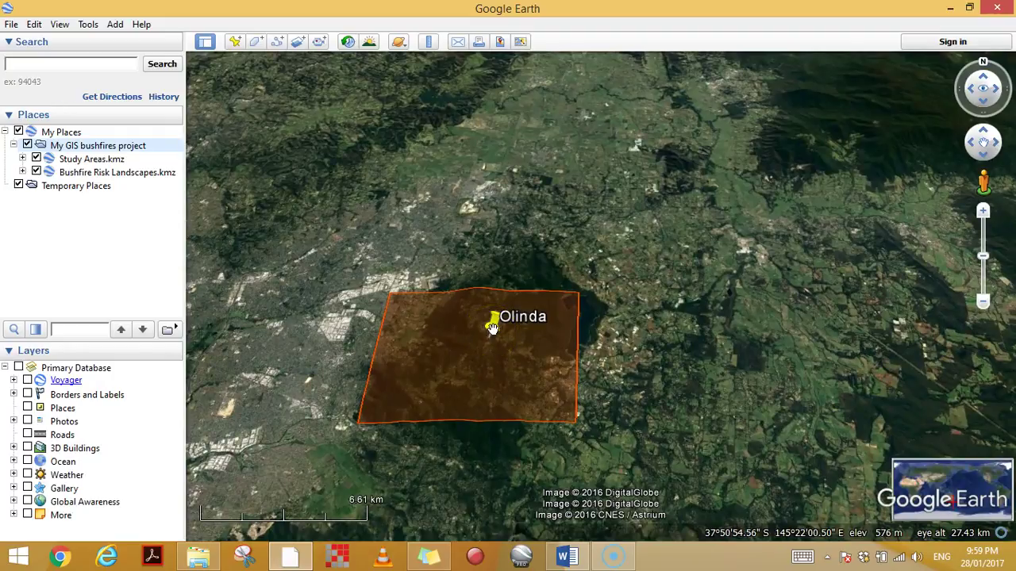
{"action": "left_click", "coordinate": [480, 363]}
{"action": "double_click", "coordinate": [515, 363]}
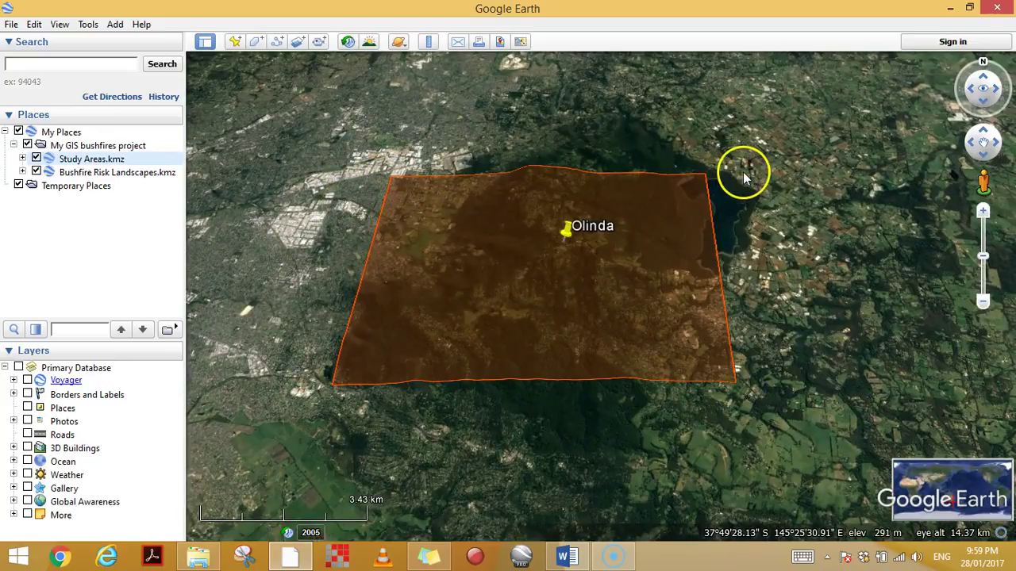
{"action": "scroll", "coordinate": [742, 174], "scroll_direction": "down", "scroll_amount": 3}
{"action": "scroll", "coordinate": [673, 268], "scroll_direction": "down", "scroll_amount": 3}
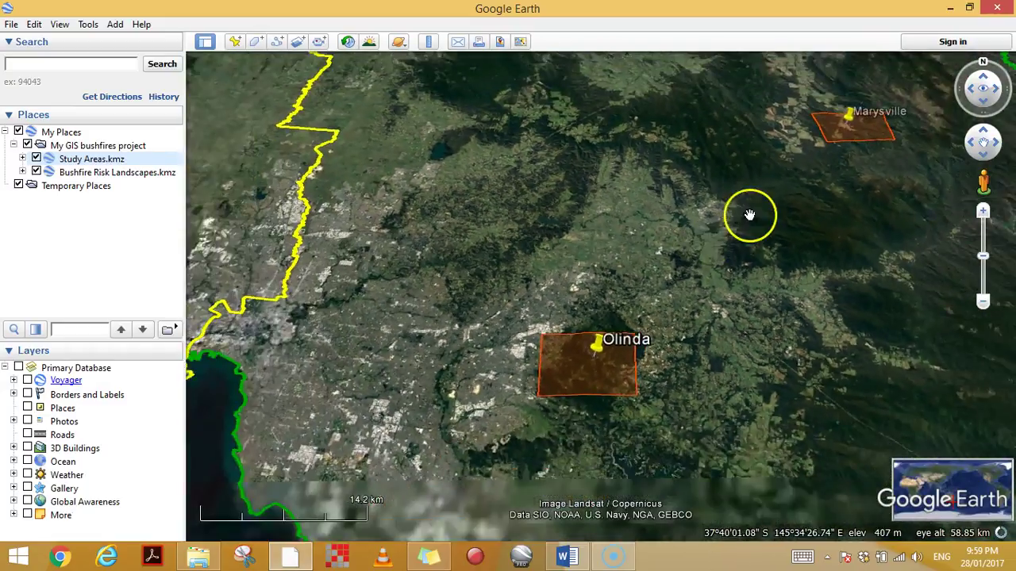
{"action": "left_click_drag", "start_coordinate": [751, 218], "coordinate": [717, 295]}
Expand the Study Areas layer down to its individual places and delete both the Falls Creek polygon and the Falls Creek placemark.
{"action": "left_click", "coordinate": [23, 159]}
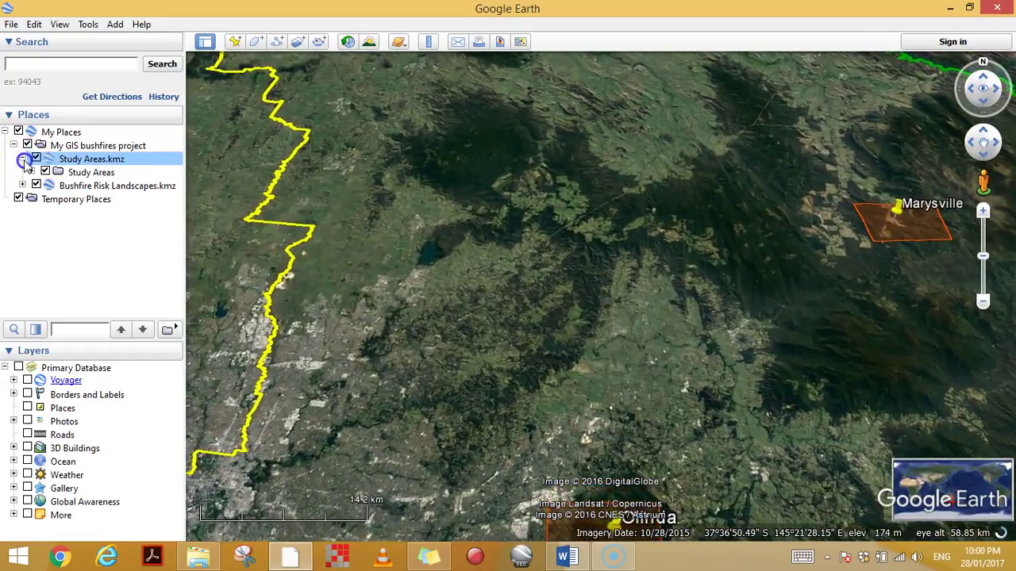
{"action": "left_click", "coordinate": [31, 172]}
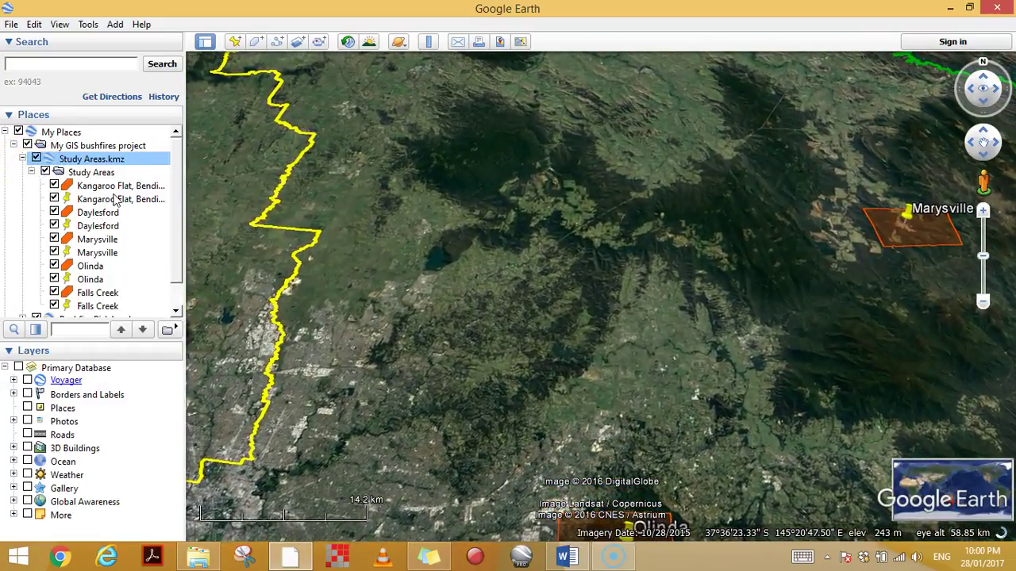
{"action": "left_click_drag", "start_coordinate": [177, 196], "coordinate": [176, 222]}
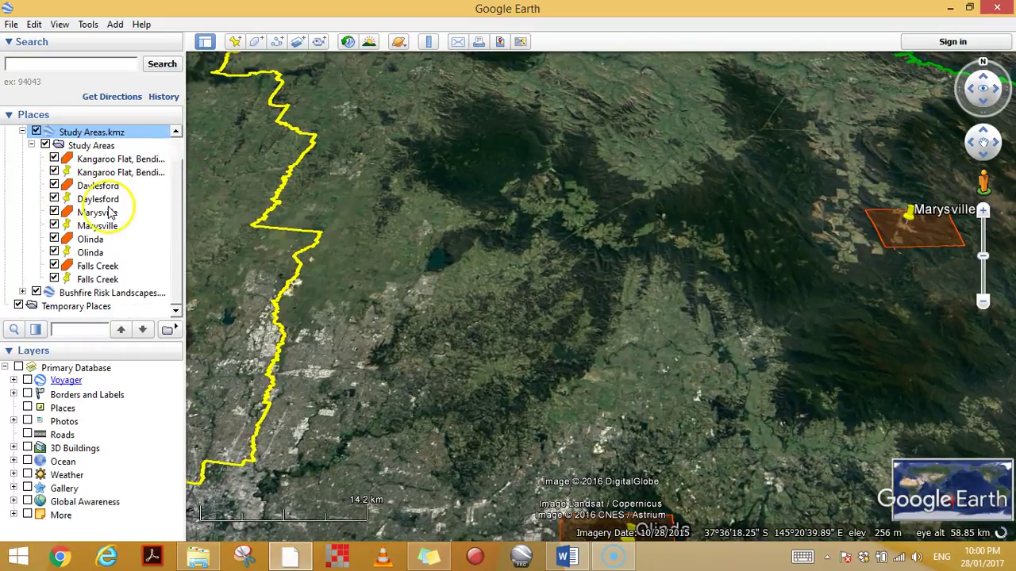
{"action": "left_click", "coordinate": [88, 266]}
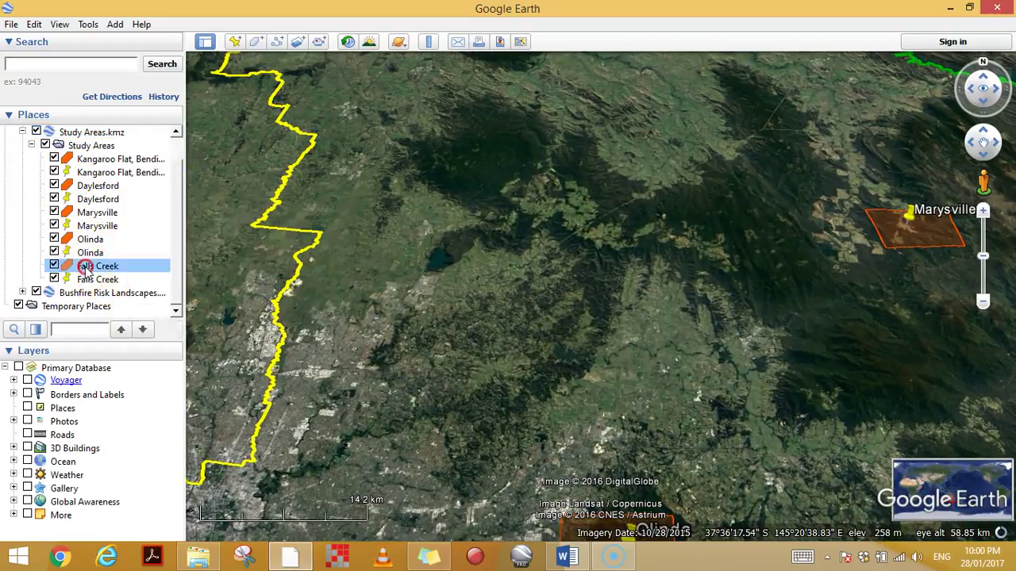
{"action": "right_click", "coordinate": [88, 265]}
{"action": "left_click", "coordinate": [118, 346]}
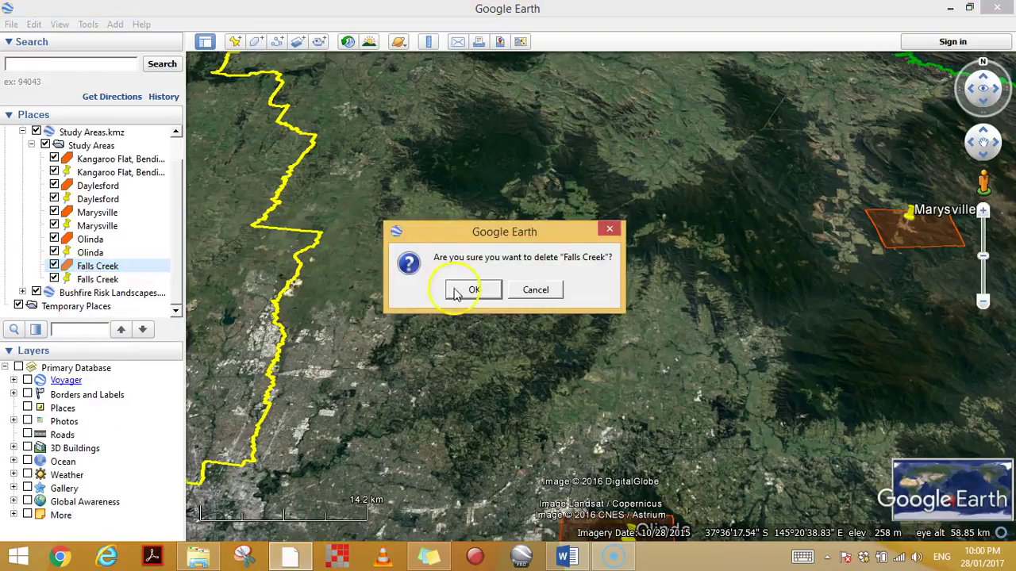
{"action": "key", "text": "Return"}
{"action": "right_click", "coordinate": [87, 280]}
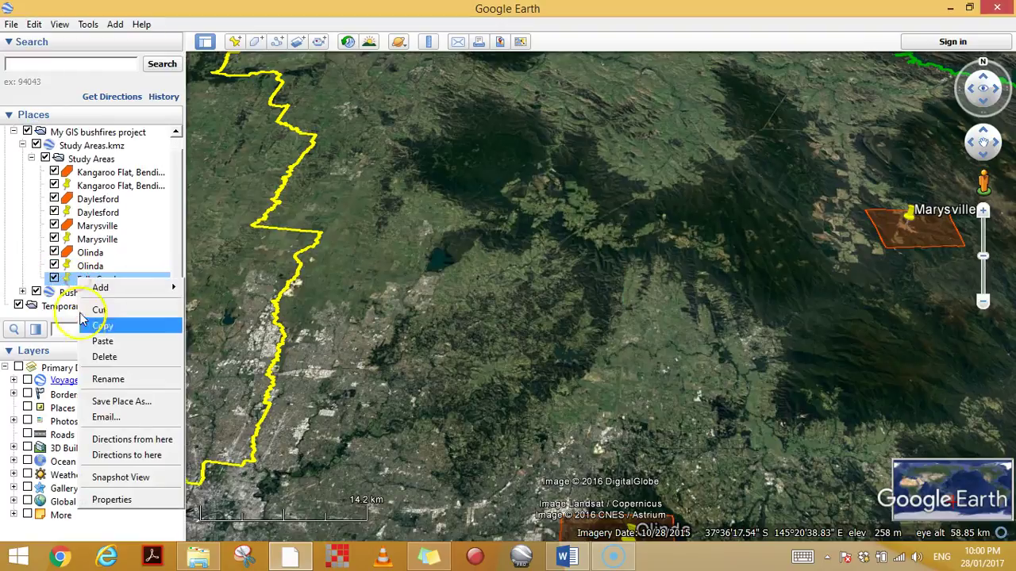
{"action": "left_click", "coordinate": [104, 356]}
{"action": "left_click", "coordinate": [461, 290]}
Delete the Kangaroo Flat, Bendigo polygon and placemark from the Study Areas folder.
{"action": "right_click", "coordinate": [140, 187]}
{"action": "left_click", "coordinate": [160, 264]}
{"action": "left_click", "coordinate": [489, 289]}
{"action": "right_click", "coordinate": [103, 185]}
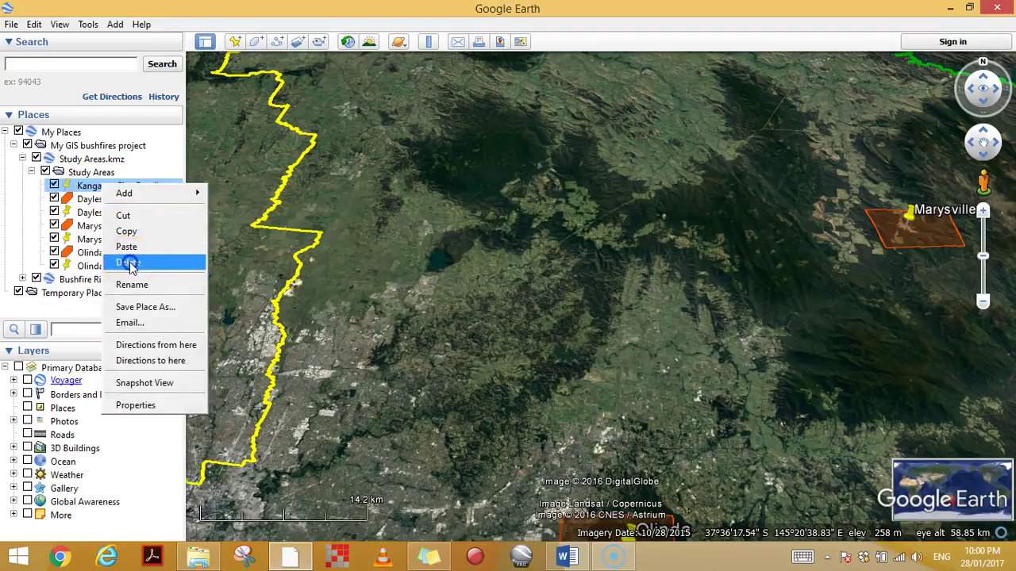
{"action": "left_click", "coordinate": [131, 262]}
{"action": "left_click", "coordinate": [458, 291]}
Set the area opacity of the Olinda polygon to 0% so only its outline is drawn.
{"action": "mouse_move", "coordinate": [496, 271]}
{"action": "left_mouse_down"}
{"action": "mouse_move", "coordinate": [472, 121]}
{"action": "mouse_move", "coordinate": [481, 158]}
{"action": "left_mouse_up"}
{"action": "scroll", "coordinate": [511, 173], "scroll_direction": "up", "scroll_amount": 2}
{"action": "left_click_drag", "start_coordinate": [623, 282], "coordinate": [607, 166]}
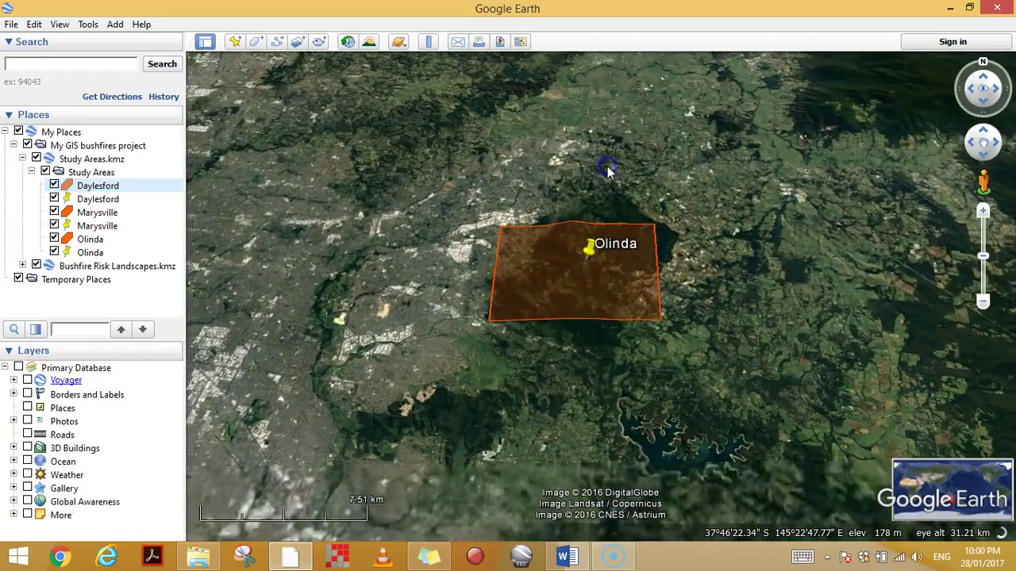
{"action": "scroll", "coordinate": [597, 169], "scroll_direction": "up", "scroll_amount": 2}
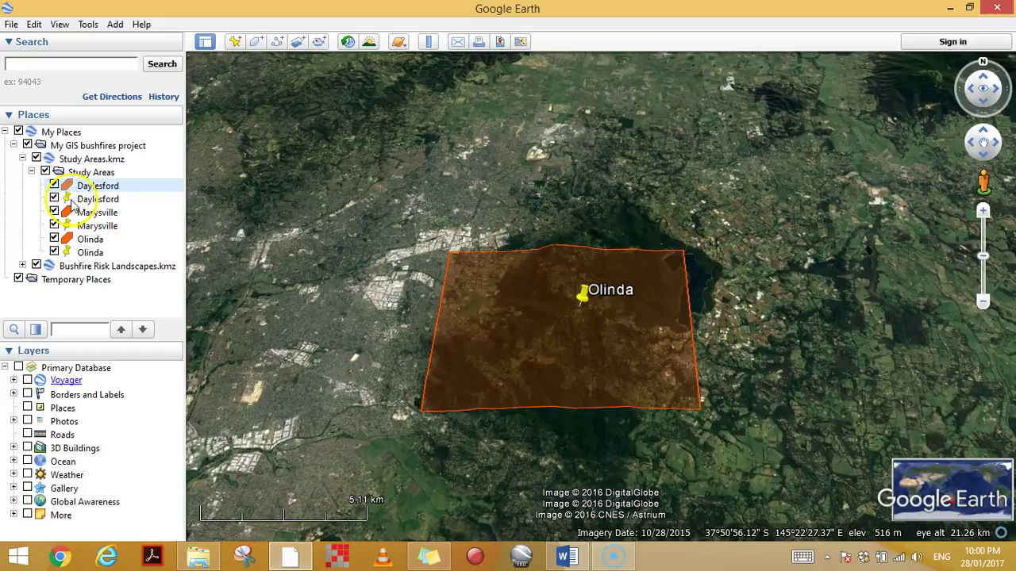
{"action": "left_click", "coordinate": [88, 239]}
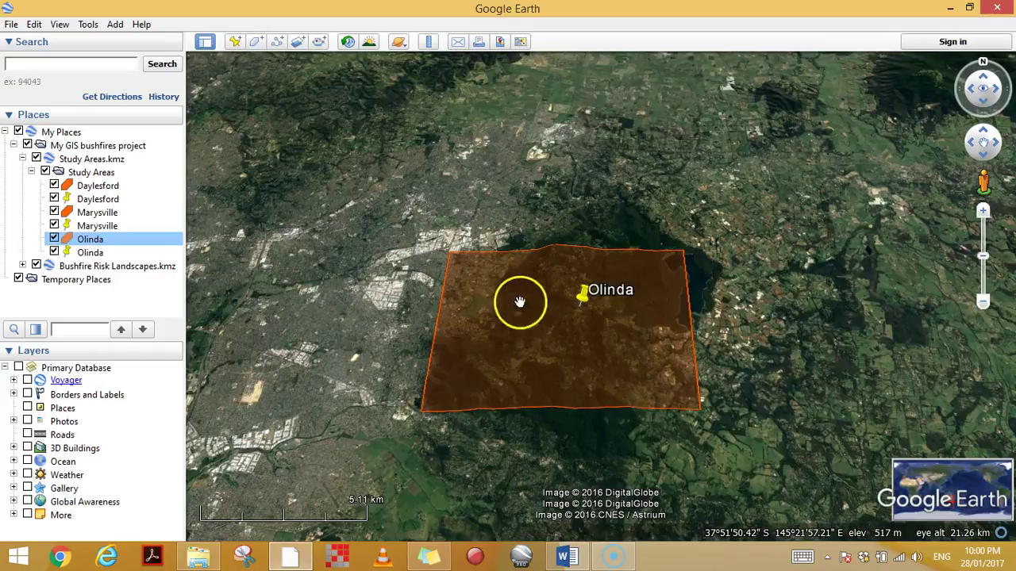
{"action": "right_click", "coordinate": [91, 243]}
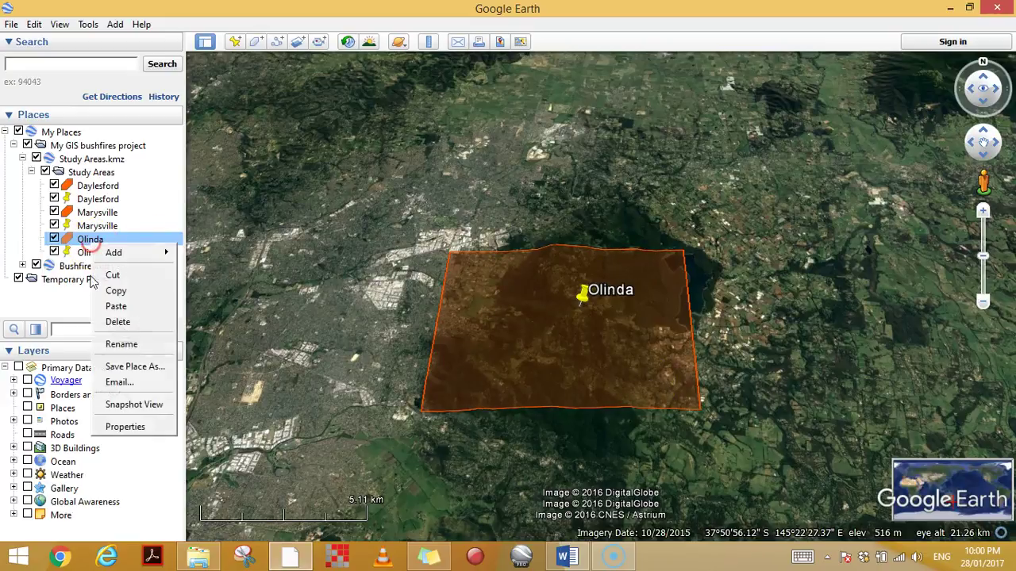
{"action": "left_click", "coordinate": [127, 429]}
{"action": "left_click", "coordinate": [671, 195]}
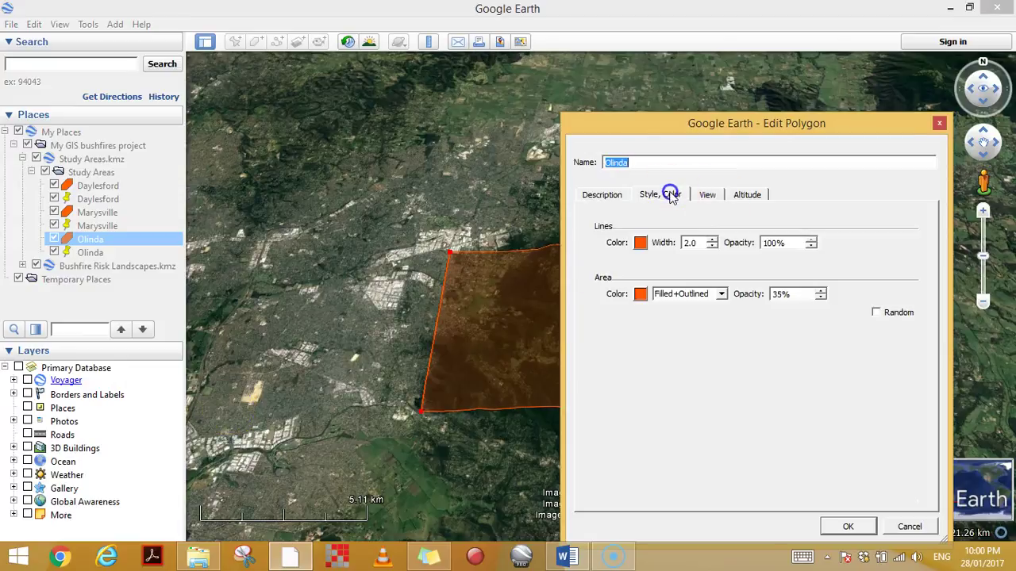
{"action": "left_click_drag", "start_coordinate": [675, 129], "coordinate": [776, 126]}
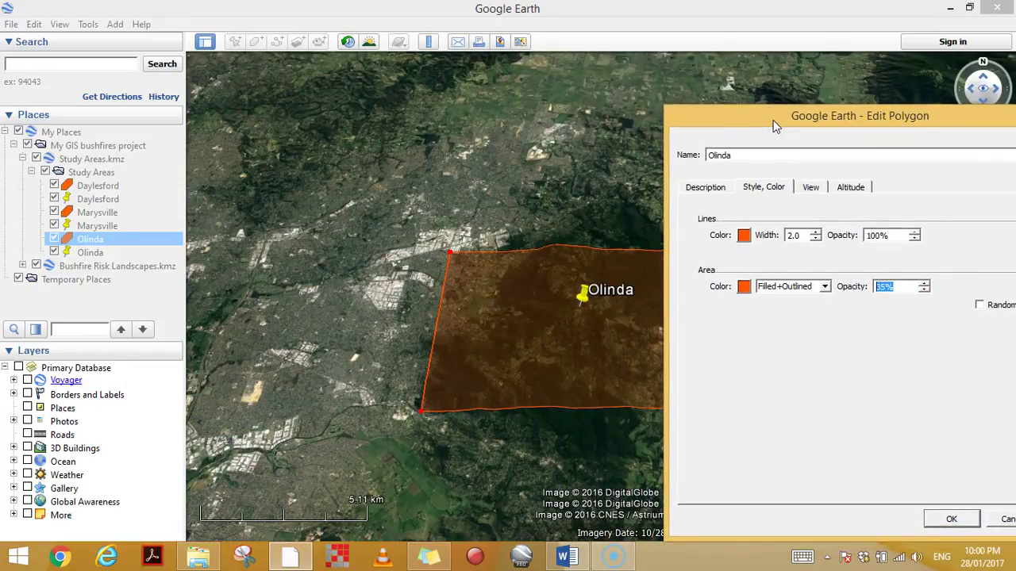
{"action": "type", "text": "0"}
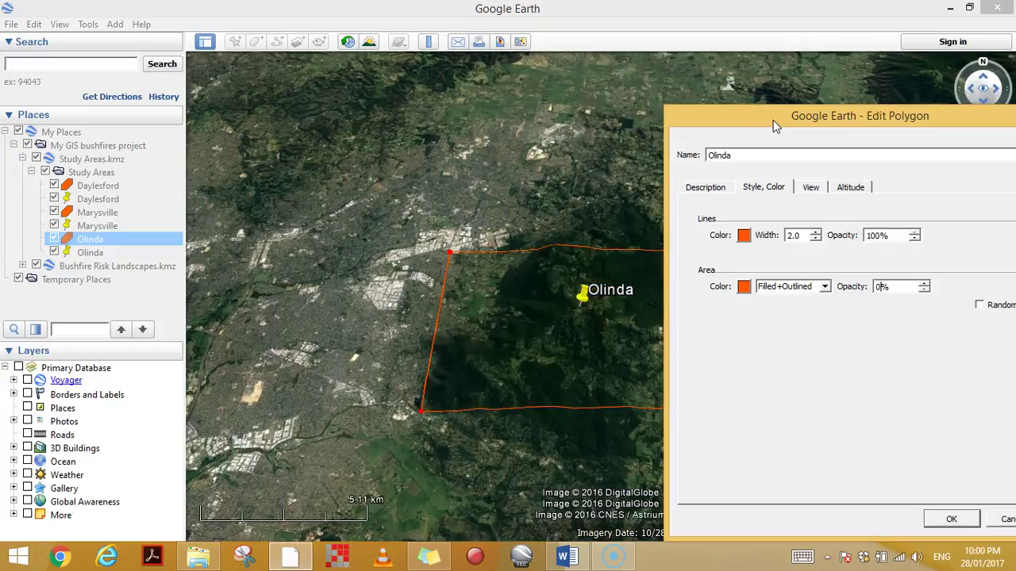
{"action": "left_click", "coordinate": [976, 519]}
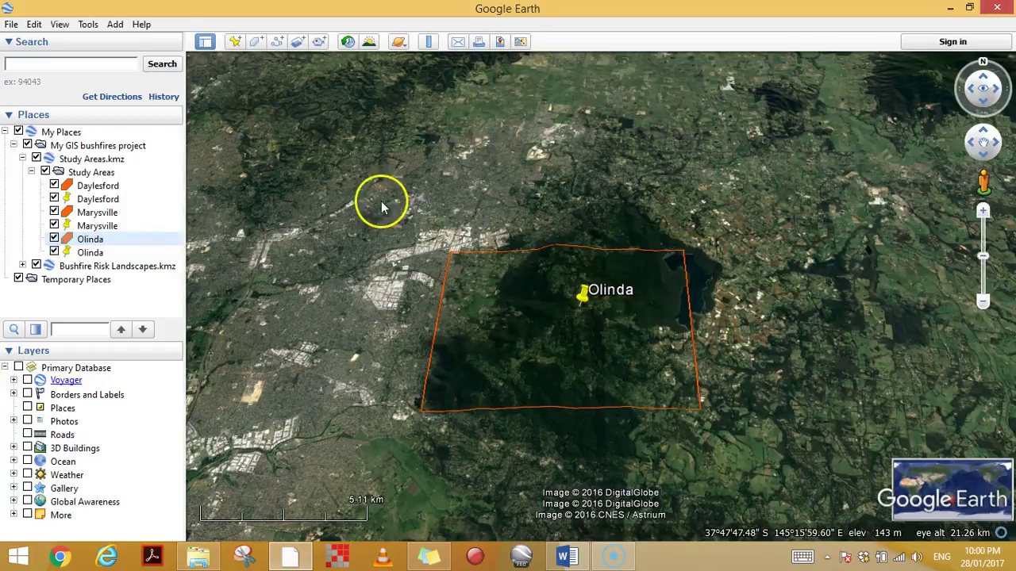
Inspect the terrain inside the Olinda outline and the surrounding region towards Marysville.
{"action": "scroll", "coordinate": [714, 344], "scroll_direction": "up", "scroll_amount": 3}
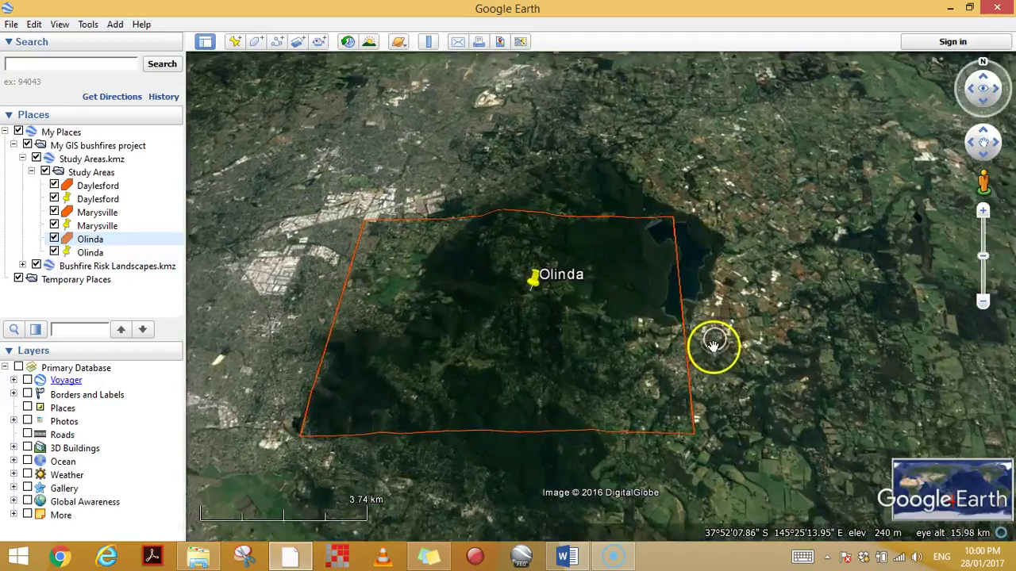
{"action": "left_click_drag", "start_coordinate": [525, 342], "coordinate": [628, 343]}
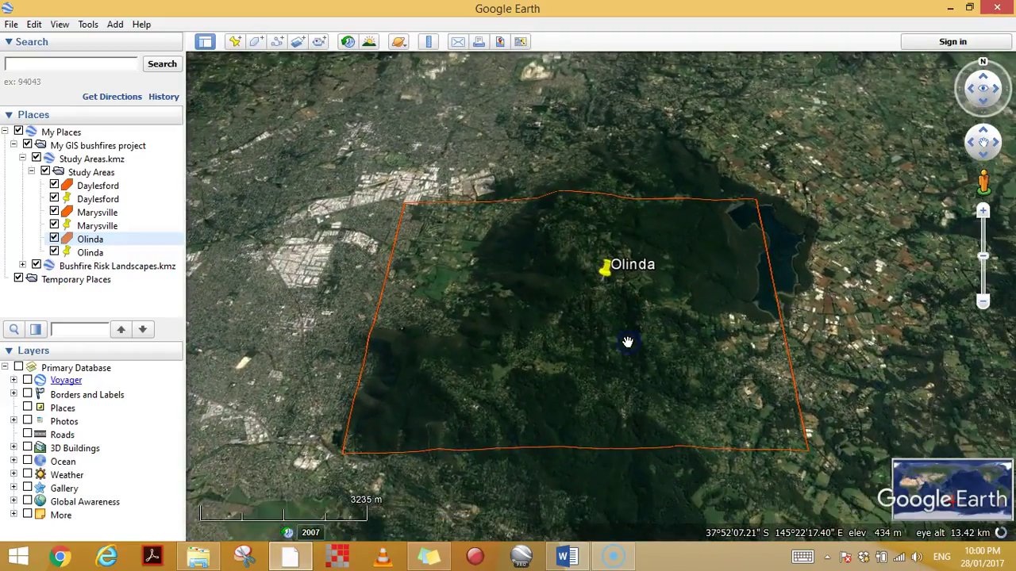
{"action": "double_click", "coordinate": [627, 341]}
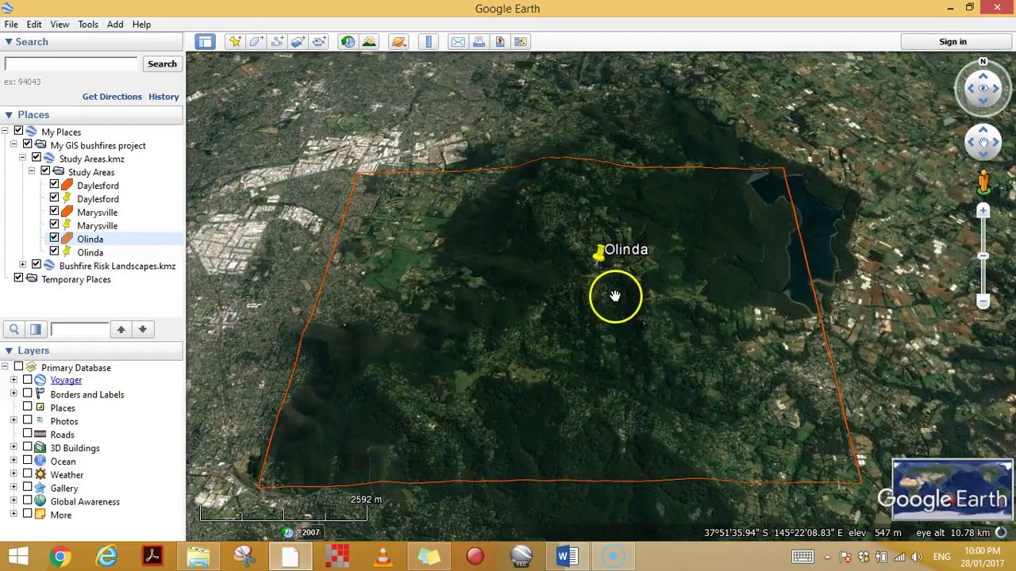
{"action": "double_click", "coordinate": [481, 301]}
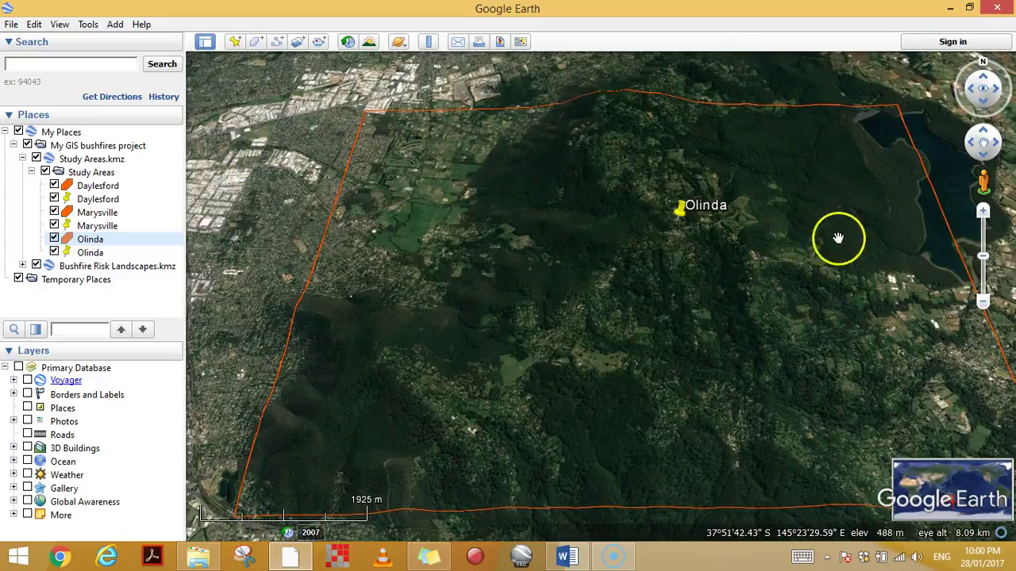
{"action": "scroll", "coordinate": [500, 212], "scroll_direction": "down", "scroll_amount": 5}
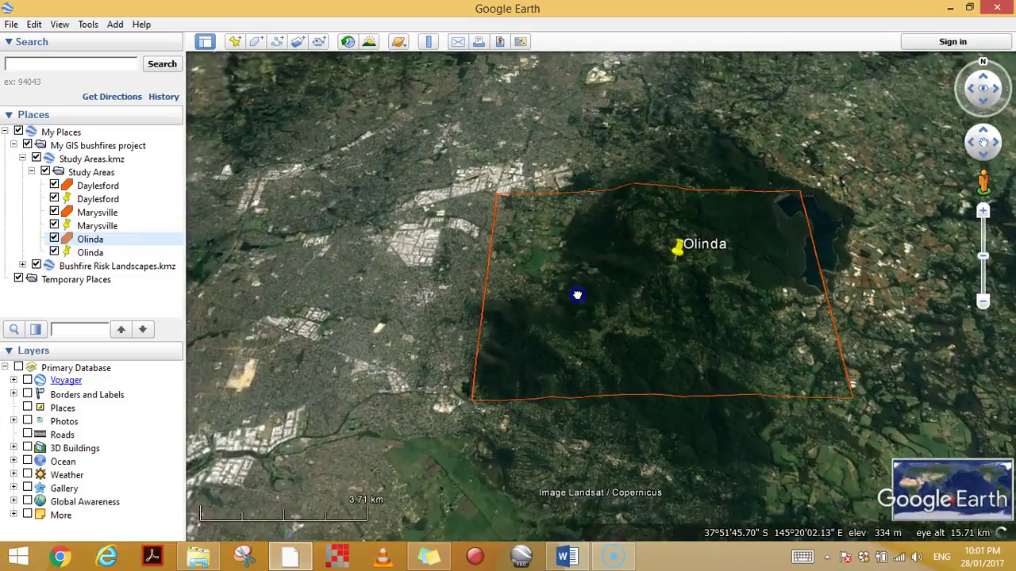
{"action": "left_click_drag", "start_coordinate": [577, 295], "coordinate": [512, 267]}
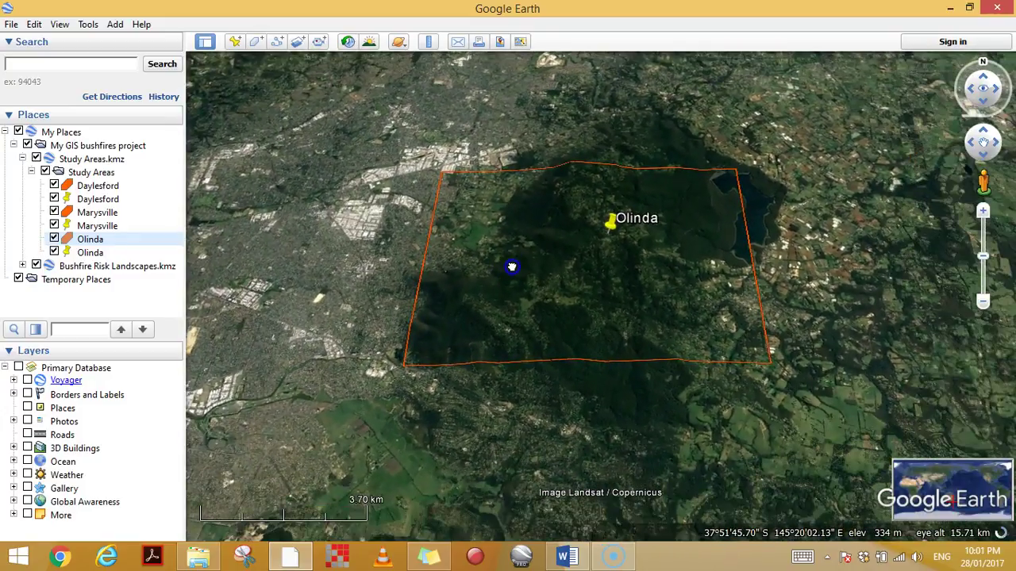
{"action": "scroll", "coordinate": [515, 272], "scroll_direction": "down", "scroll_amount": 2}
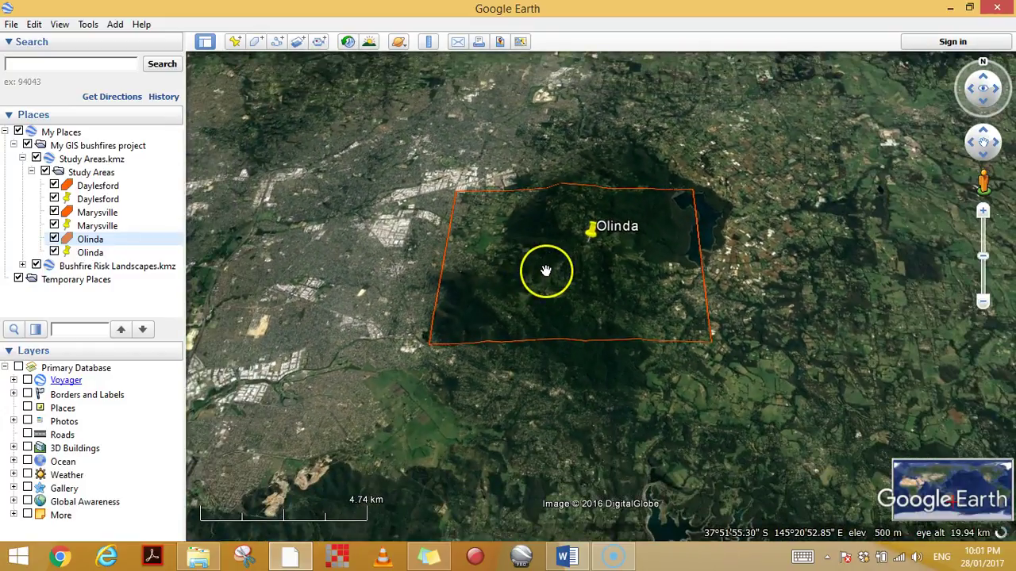
{"action": "scroll", "coordinate": [714, 238], "scroll_direction": "down", "scroll_amount": 3}
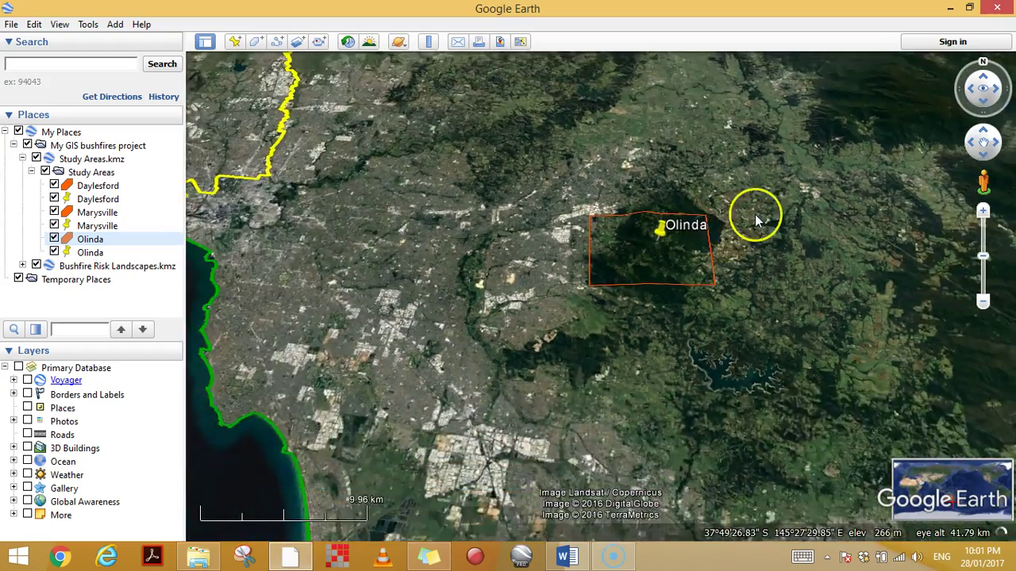
{"action": "left_click_drag", "start_coordinate": [754, 211], "coordinate": [751, 334]}
{"action": "scroll", "coordinate": [709, 277], "scroll_direction": "down", "scroll_amount": 3}
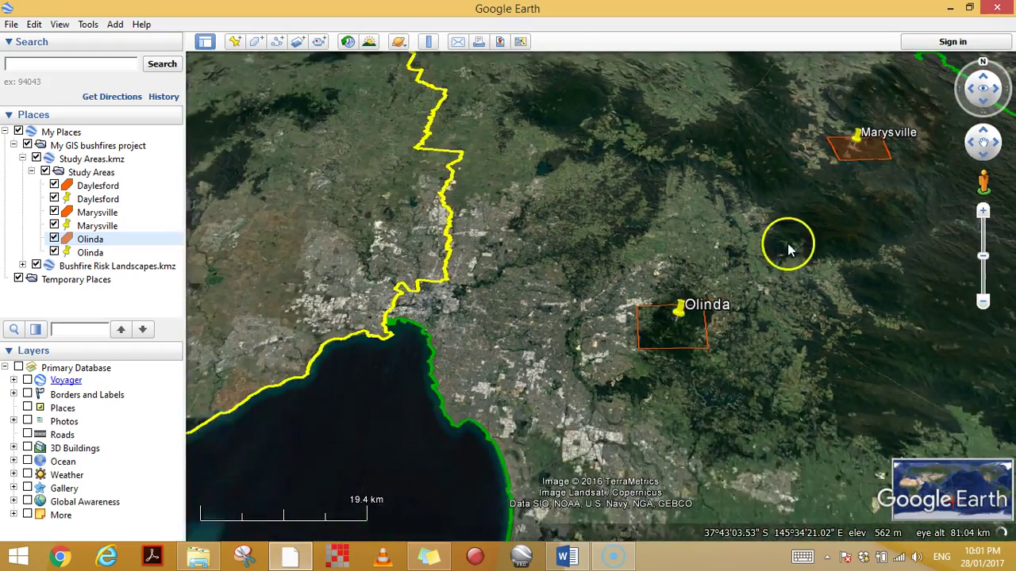
{"action": "left_click_drag", "start_coordinate": [789, 245], "coordinate": [743, 348]}
{"action": "scroll", "coordinate": [743, 347], "scroll_direction": "down", "scroll_amount": 4}
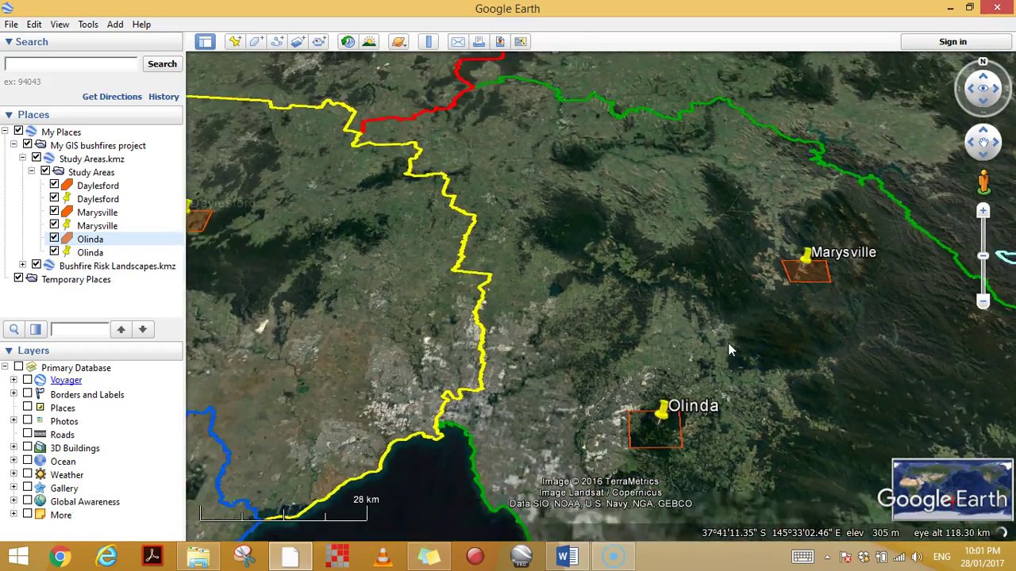